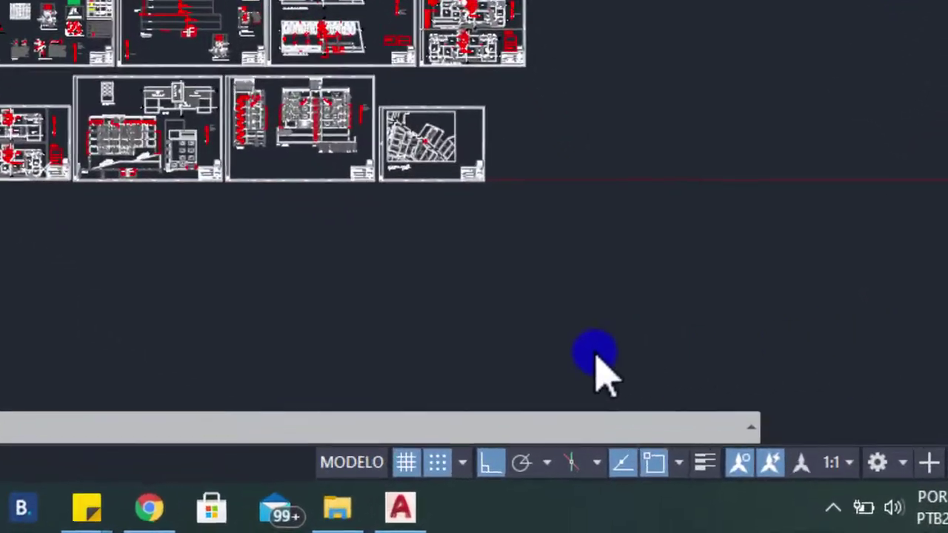
Step: Switch off the Grid (F7) and Snap (F9) toggles in the status bar
{"action": "left_click", "coordinate": [392, 463]}
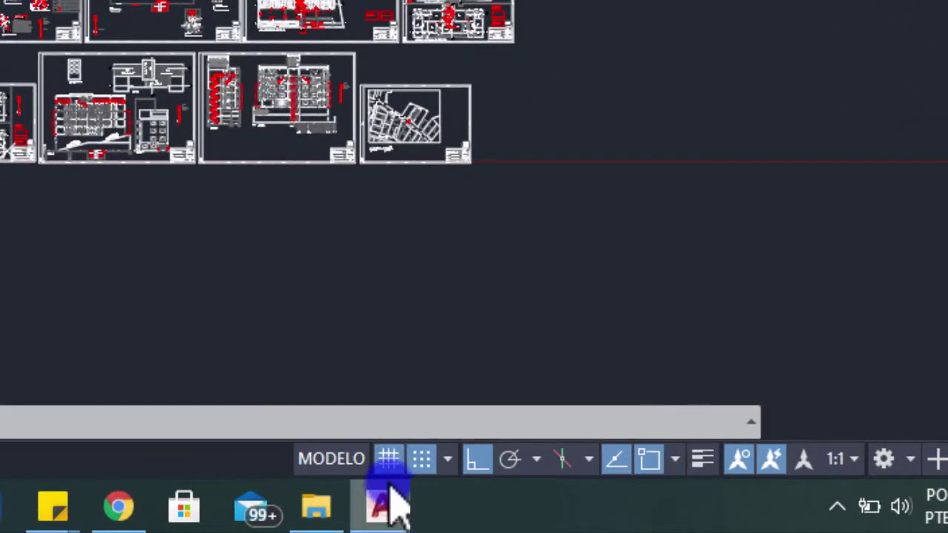
{"action": "left_click", "coordinate": [389, 461]}
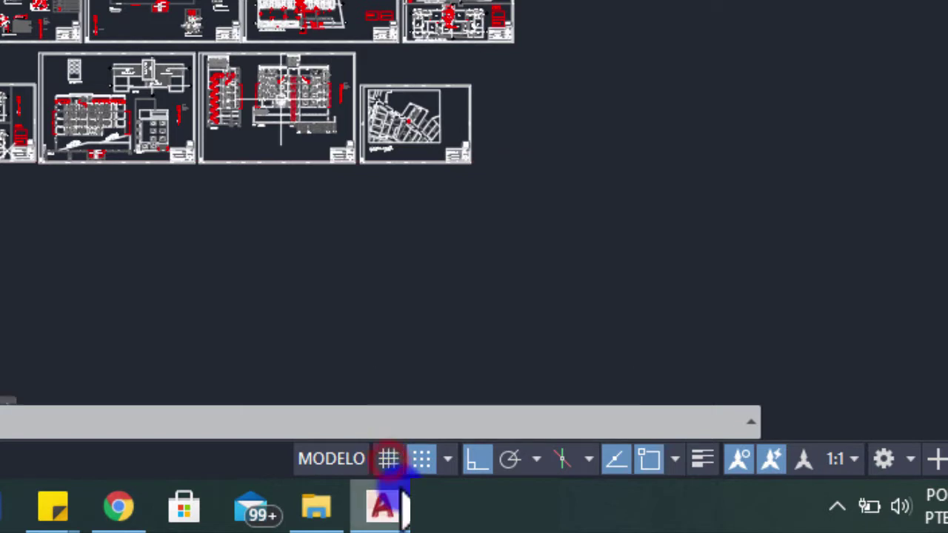
{"action": "left_click", "coordinate": [422, 460]}
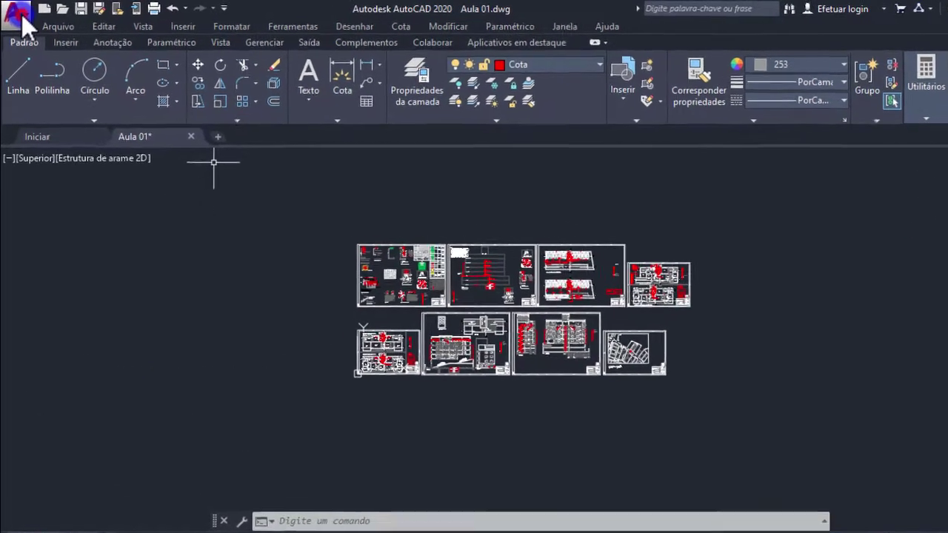
Step: Purge every unused item in Aula 01 via Eliminar, with Todos os itens checked and Limpar todos os itens marcados
{"action": "left_click", "coordinate": [17, 14]}
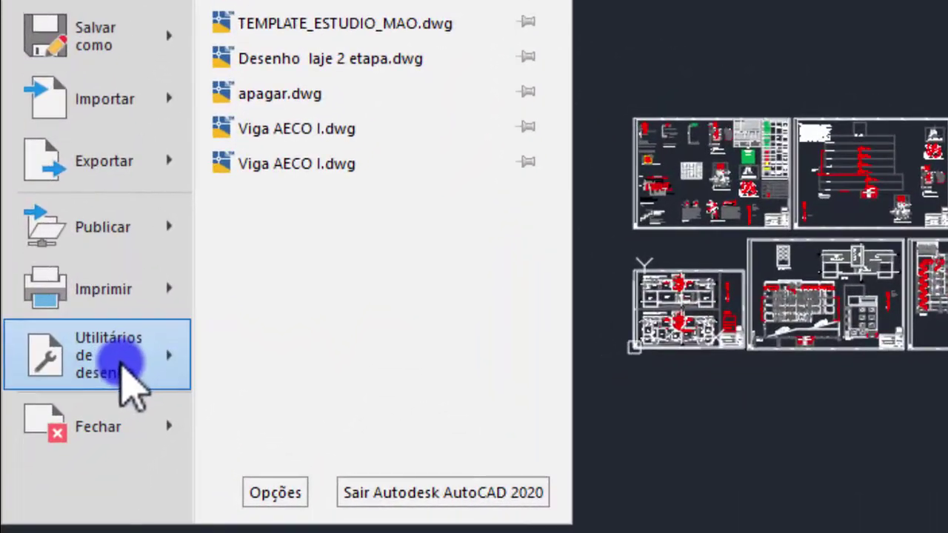
{"action": "left_click", "coordinate": [127, 359]}
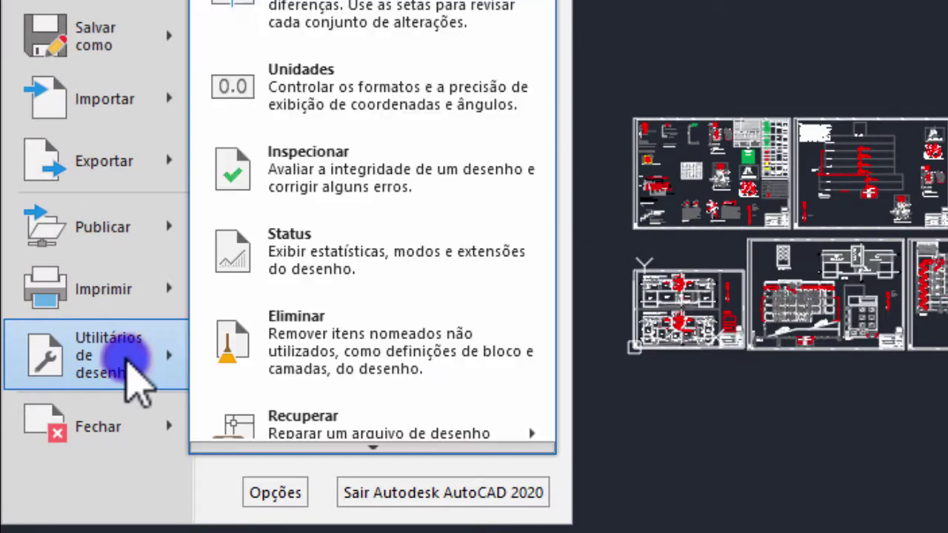
{"action": "left_click", "coordinate": [325, 348]}
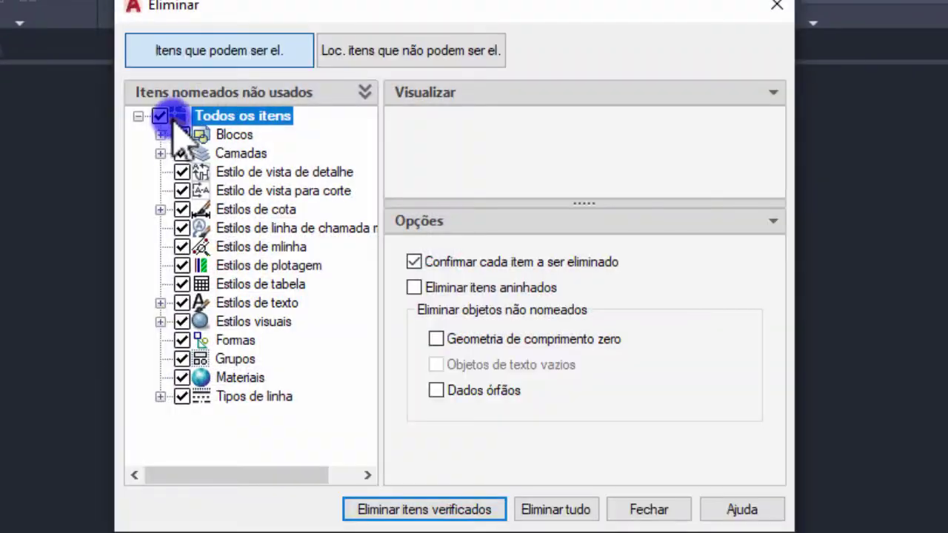
{"action": "left_click", "coordinate": [159, 116]}
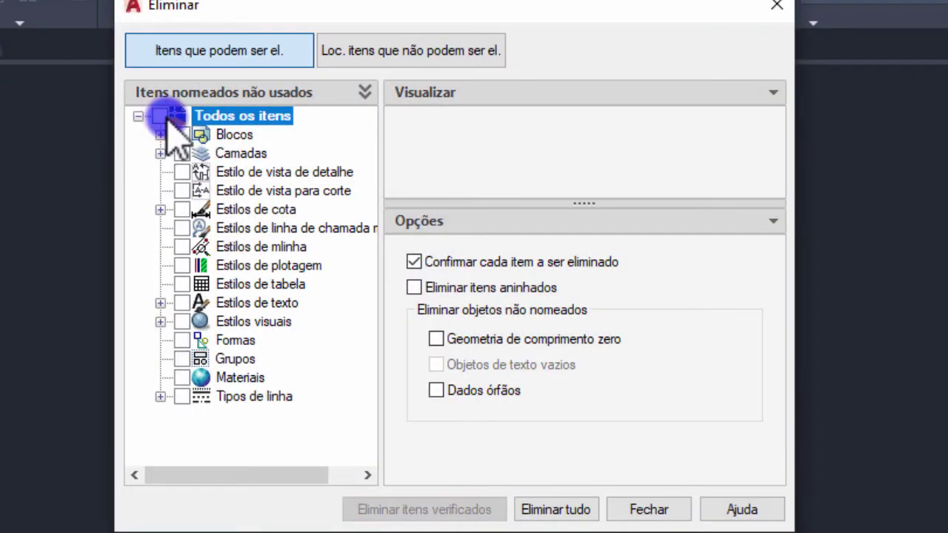
{"action": "left_click", "coordinate": [160, 116]}
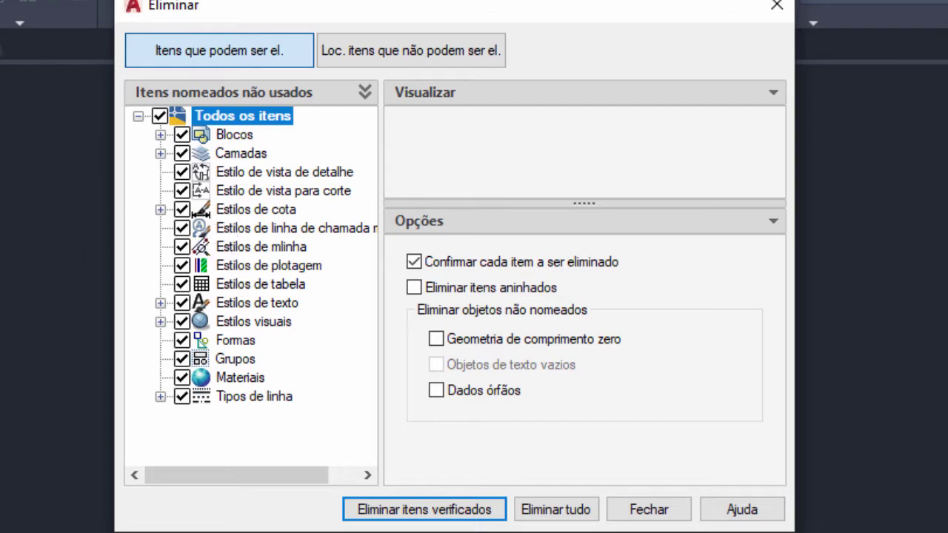
{"action": "left_click", "coordinate": [159, 116]}
{"action": "left_click", "coordinate": [160, 116]}
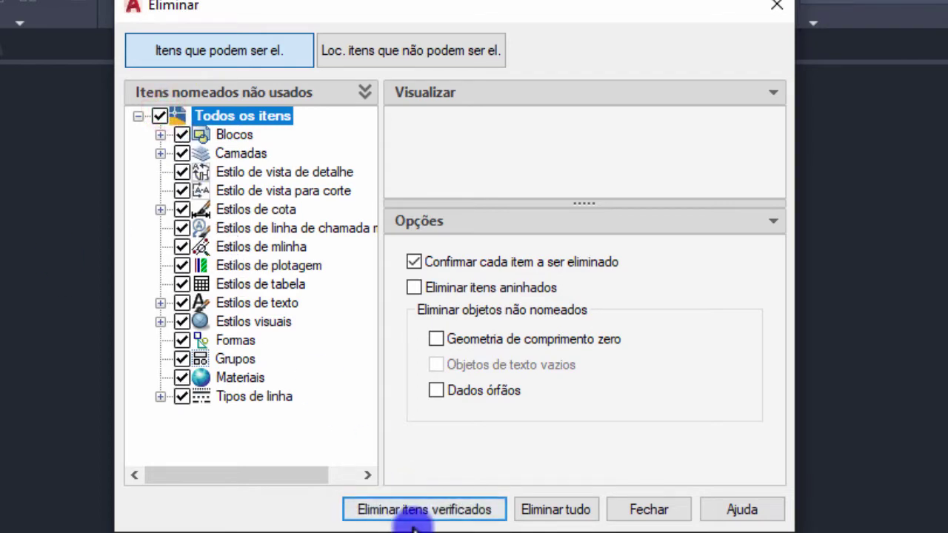
{"action": "left_click", "coordinate": [555, 510]}
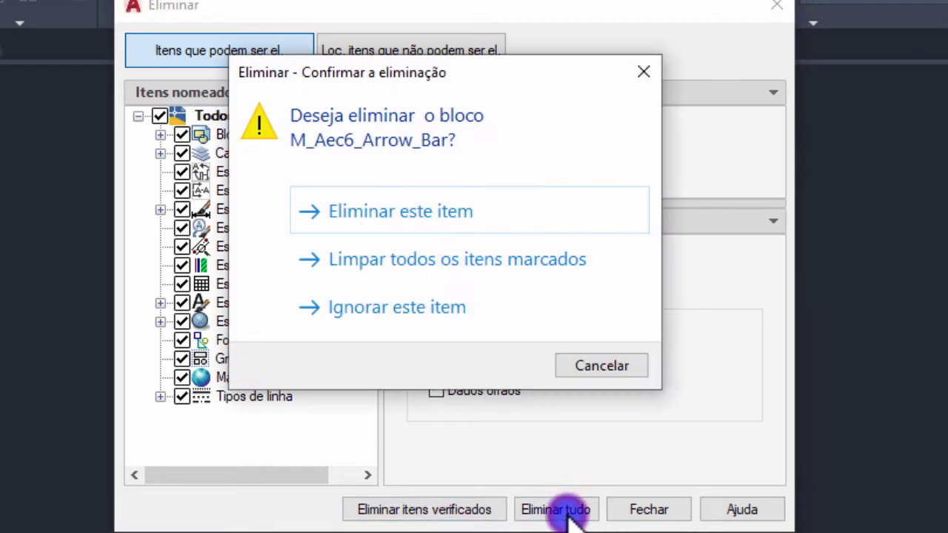
{"action": "left_click", "coordinate": [427, 272]}
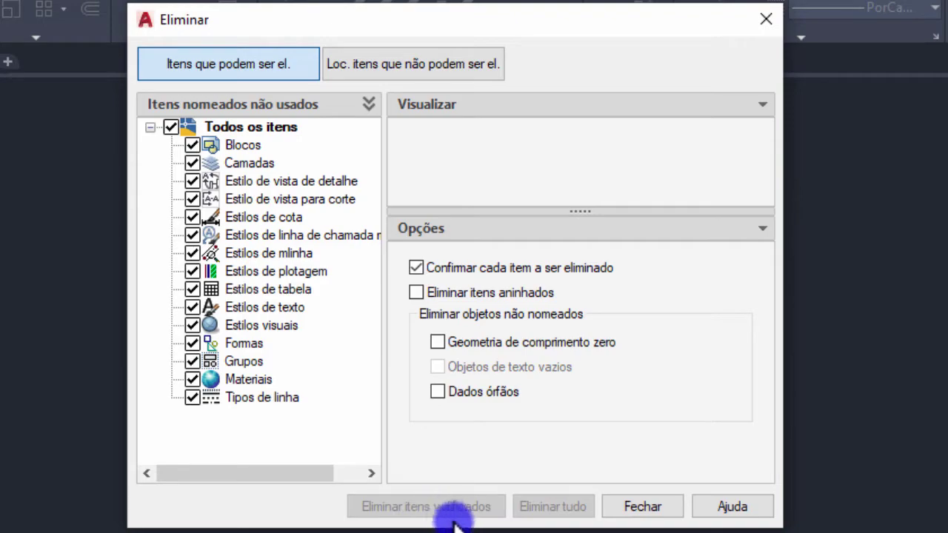
{"action": "left_click", "coordinate": [609, 507]}
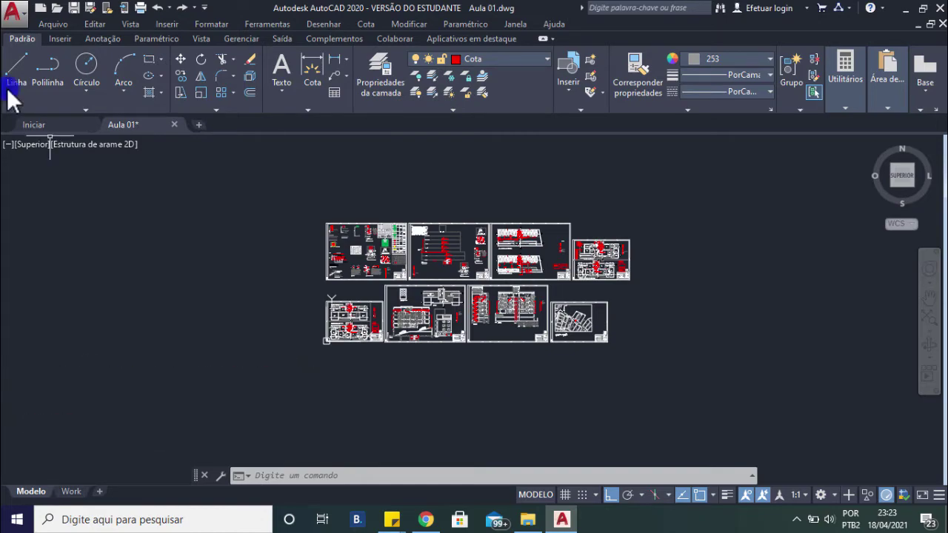
Step: Run Inspecionar on Aula 01 and answer Sim to fix any detected errors
{"action": "left_click", "coordinate": [18, 16]}
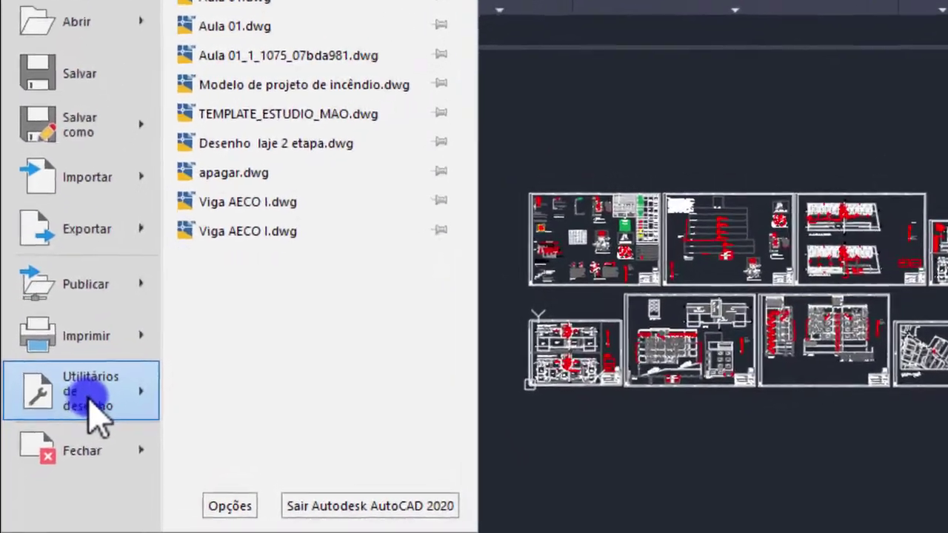
{"action": "left_click", "coordinate": [72, 438]}
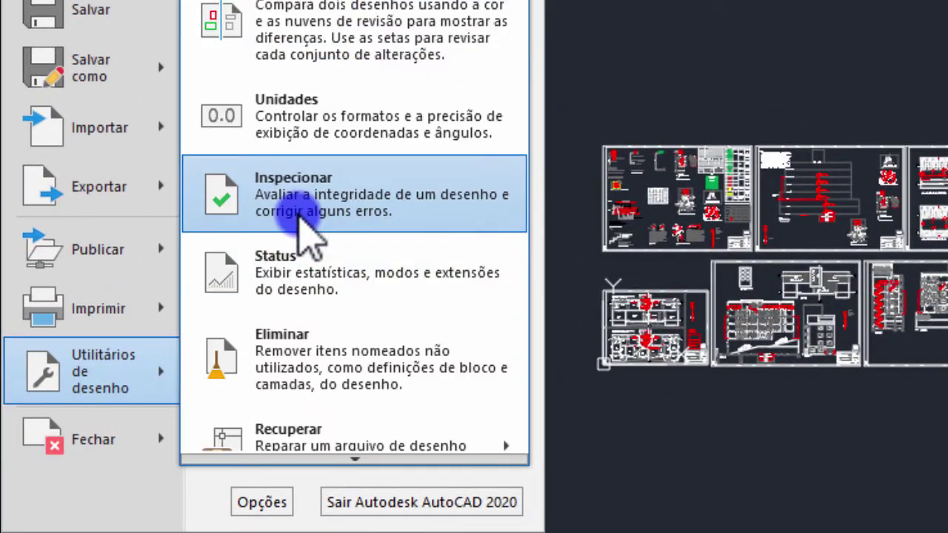
{"action": "left_click", "coordinate": [306, 207]}
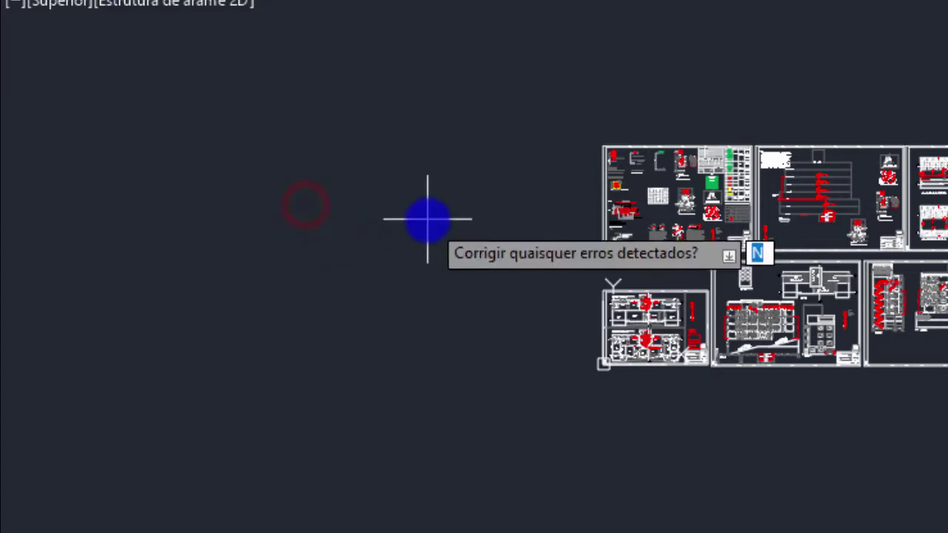
{"action": "key", "text": "Down"}
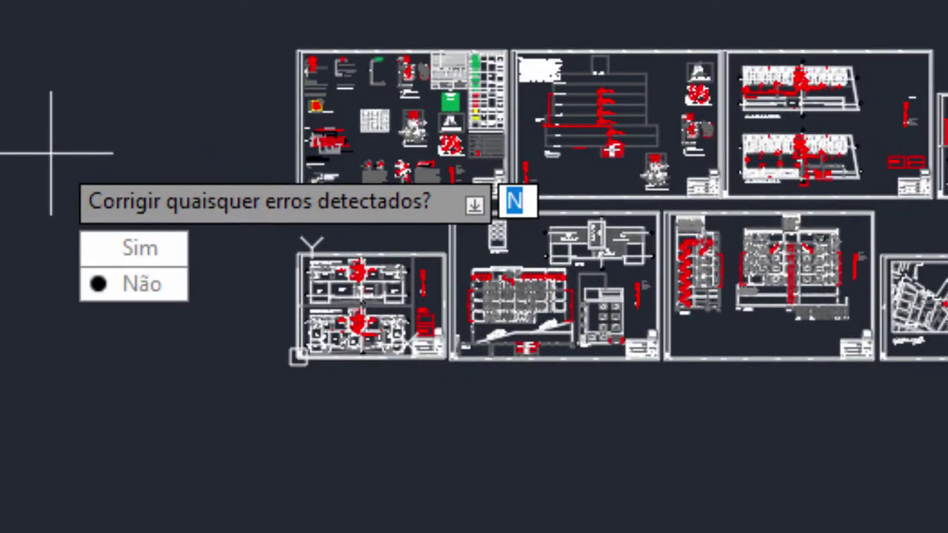
{"action": "left_click", "coordinate": [153, 261]}
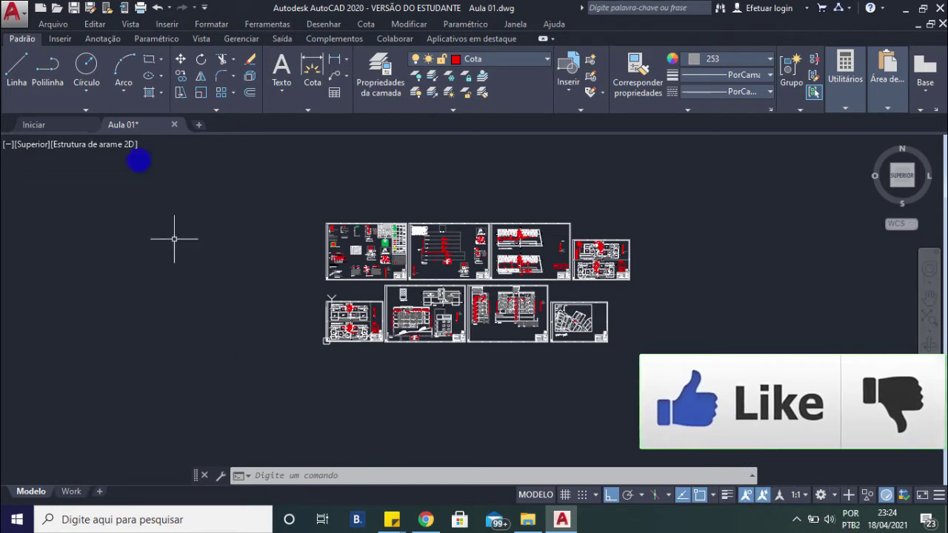
Step: Draw two identical, overlapping test rectangles on the same corners
{"action": "left_click", "coordinate": [149, 60]}
{"action": "scroll", "coordinate": [211, 254], "scroll_direction": "up", "scroll_amount": 3}
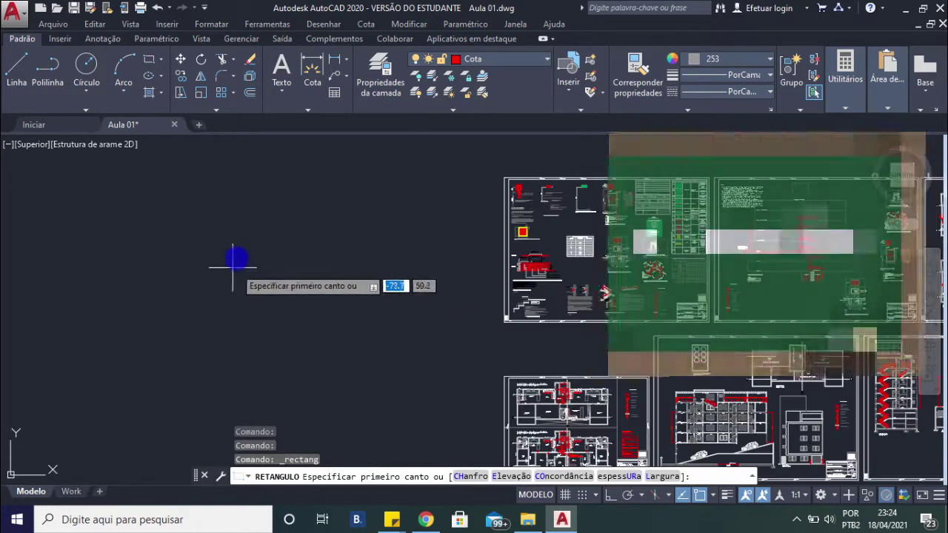
{"action": "left_click", "coordinate": [236, 230]}
{"action": "left_click", "coordinate": [374, 306]}
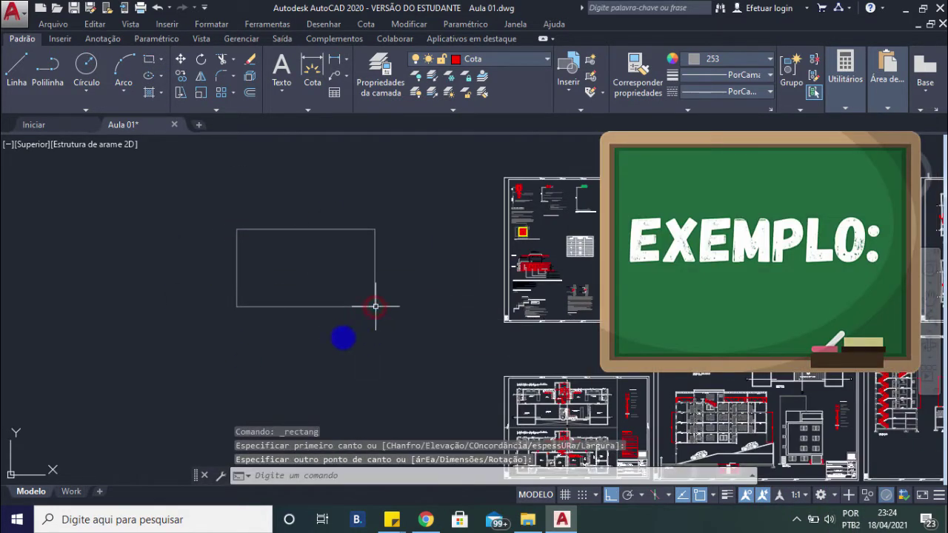
{"action": "left_click", "coordinate": [150, 65]}
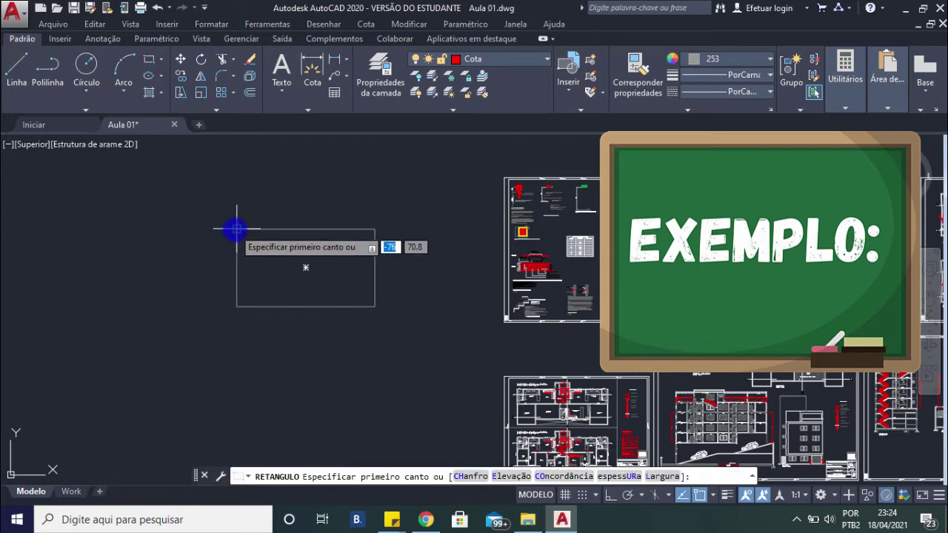
{"action": "left_click", "coordinate": [237, 230]}
{"action": "left_click", "coordinate": [373, 306]}
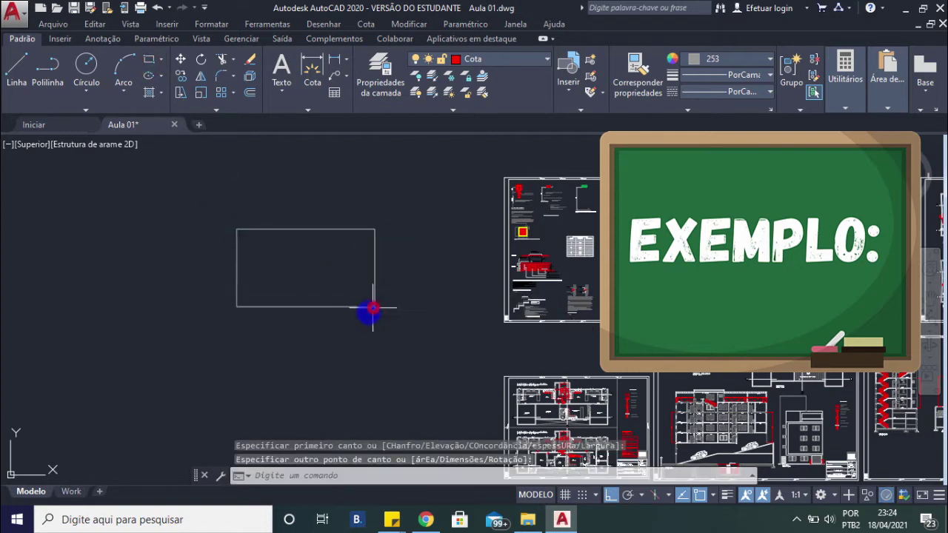
Step: Try moving the rectangle lower, then undo the move
{"action": "left_click", "coordinate": [180, 59]}
{"action": "left_click", "coordinate": [323, 307]}
{"action": "key", "text": "Return"}
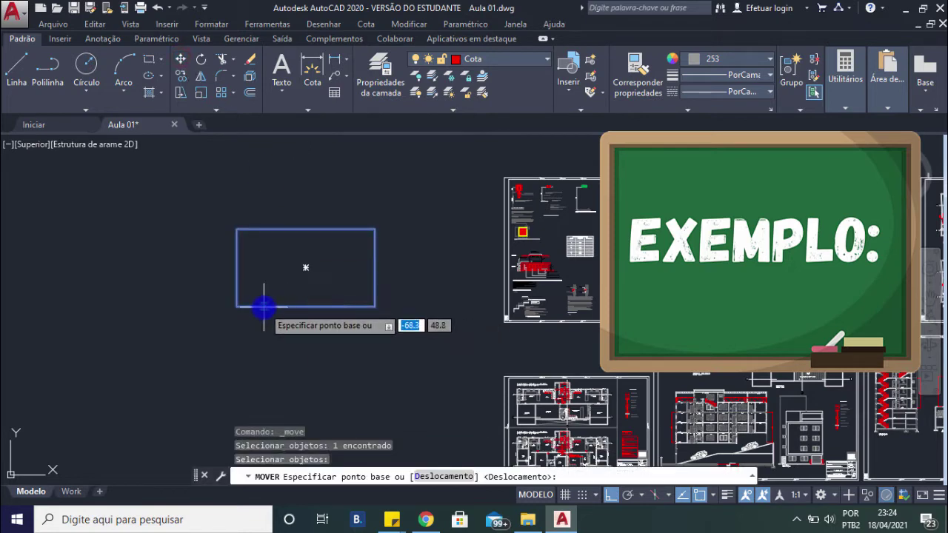
{"action": "left_click", "coordinate": [237, 306]}
{"action": "left_click", "coordinate": [238, 364]}
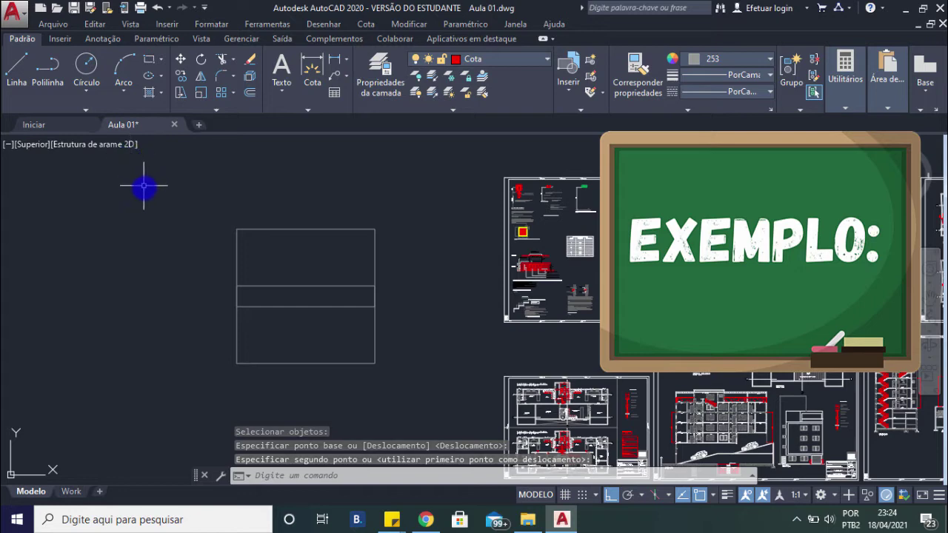
{"action": "key", "text": "ctrl+z"}
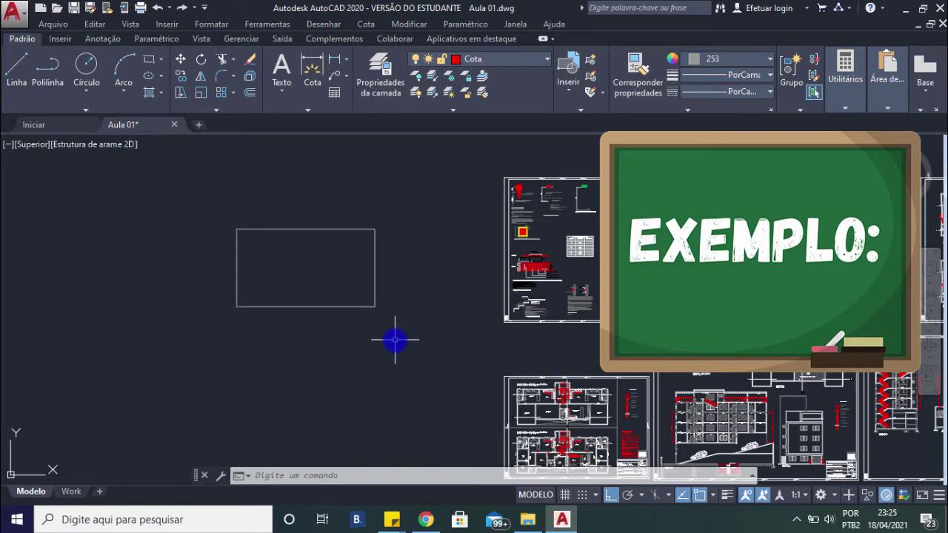
Step: Run overkill with default options on the crossing-selected rectangles, then drag the result down-left
{"action": "left_click", "coordinate": [400, 331]}
{"action": "left_click", "coordinate": [218, 227]}
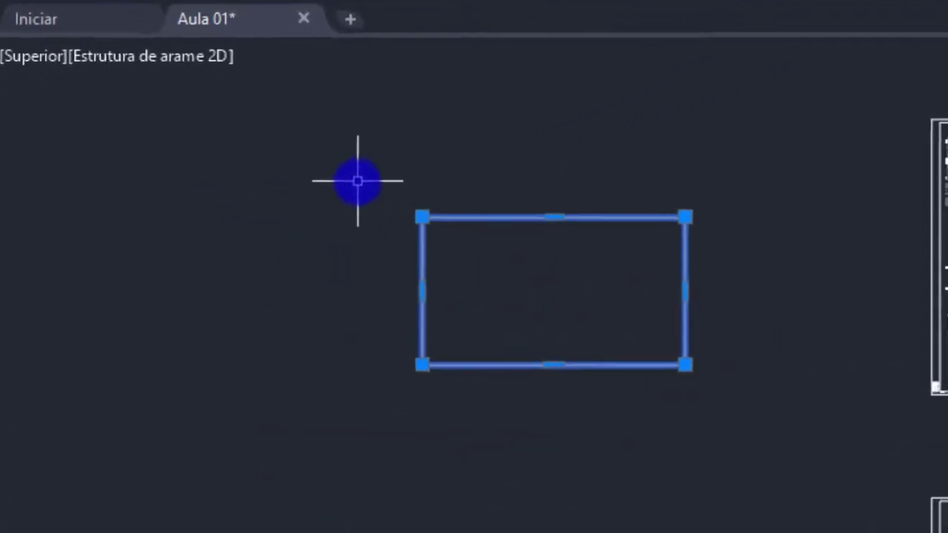
{"action": "type", "text": "ove"}
{"action": "type", "text": "rki"}
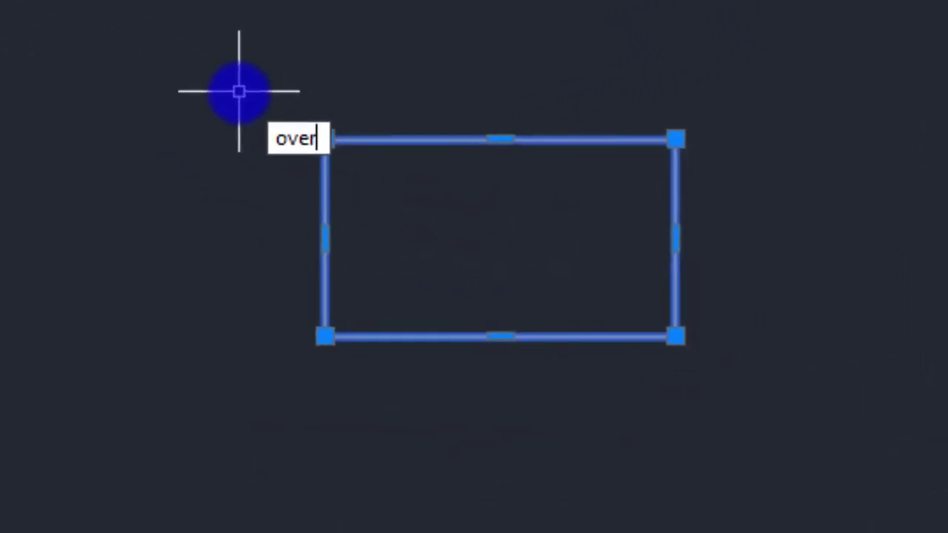
{"action": "type", "text": "ll"}
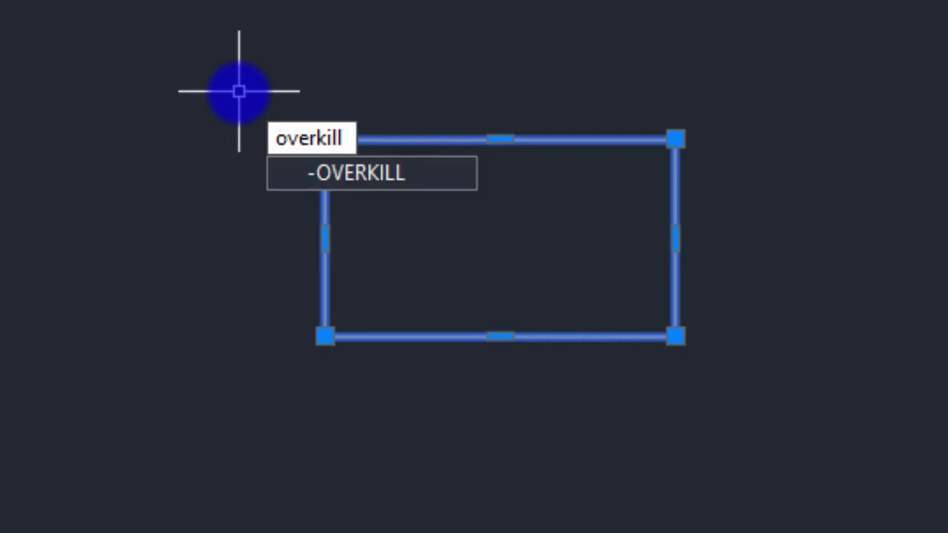
{"action": "key", "text": "Return"}
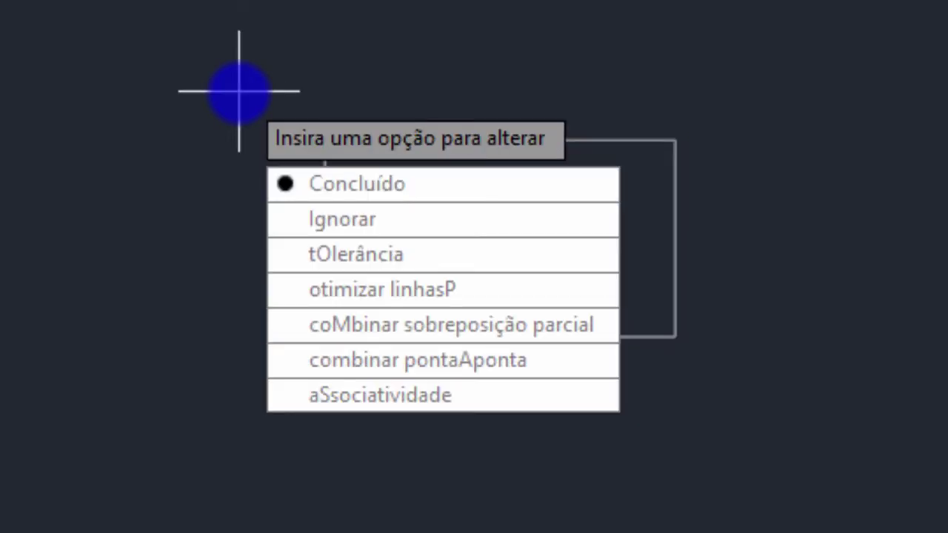
{"action": "key", "text": "Return"}
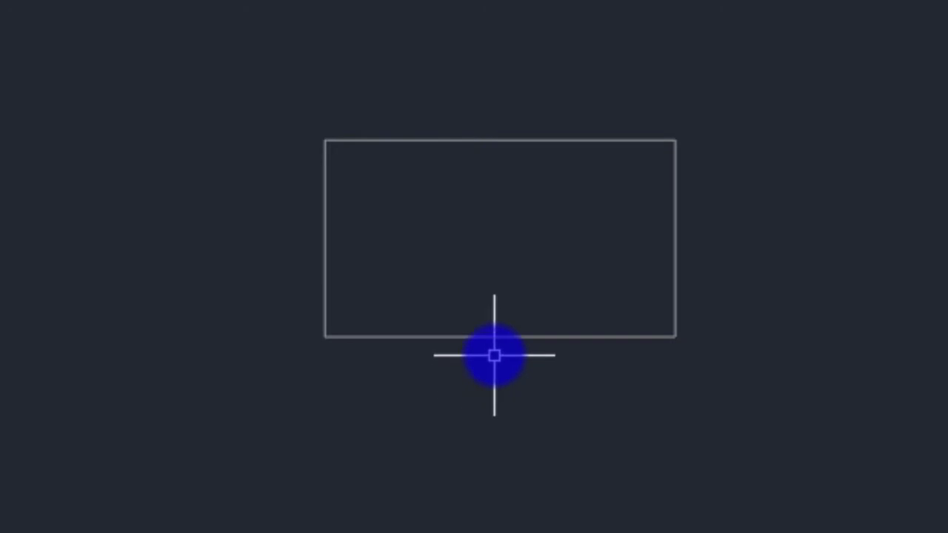
{"action": "left_click", "coordinate": [489, 339]}
{"action": "left_click_drag", "start_coordinate": [455, 338], "coordinate": [431, 419]}
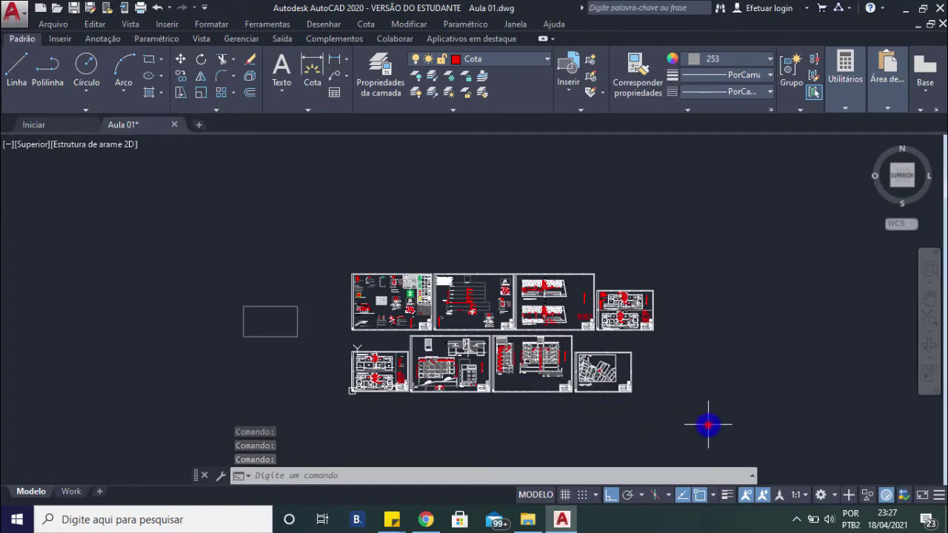
Step: Crossing-select all the project sheets and run overkill with its default options
{"action": "left_click", "coordinate": [708, 425]}
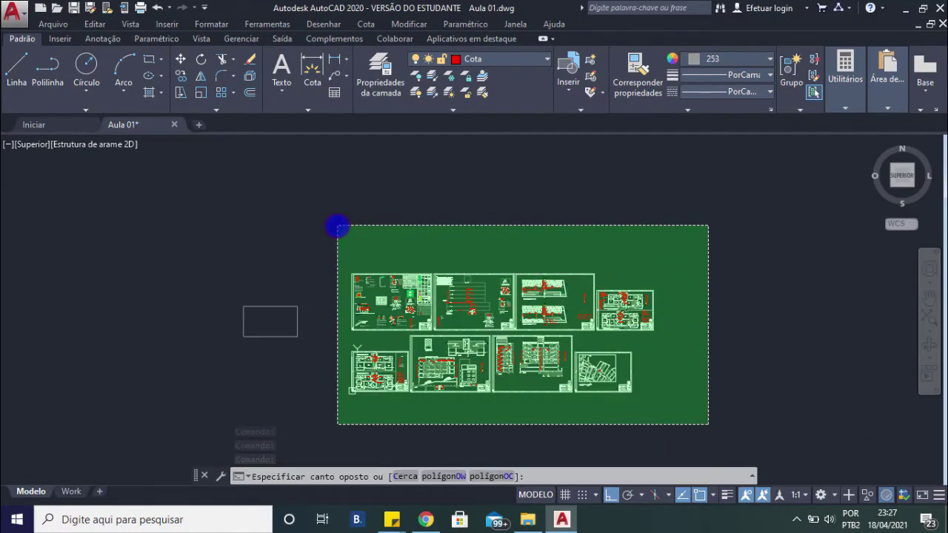
{"action": "left_click", "coordinate": [337, 226]}
{"action": "type", "text": "ove"}
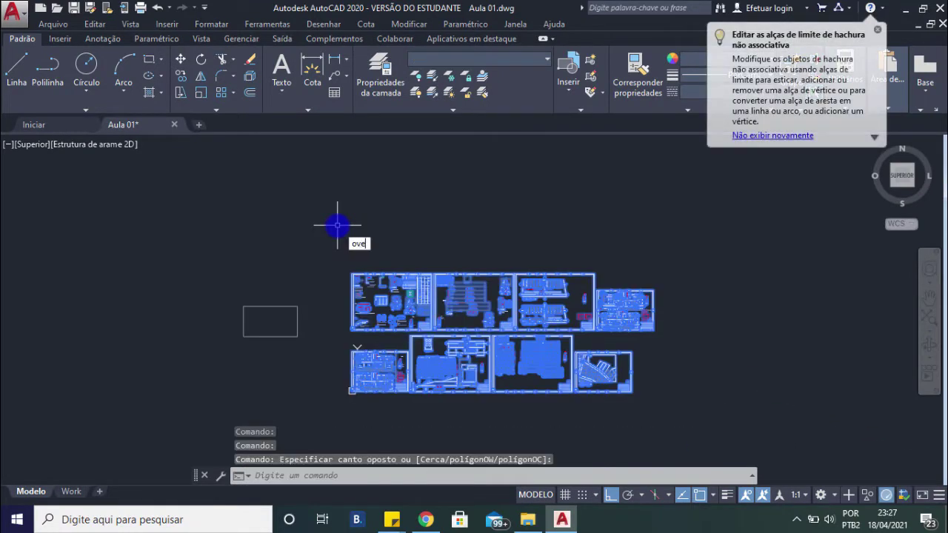
{"action": "type", "text": "rkill"}
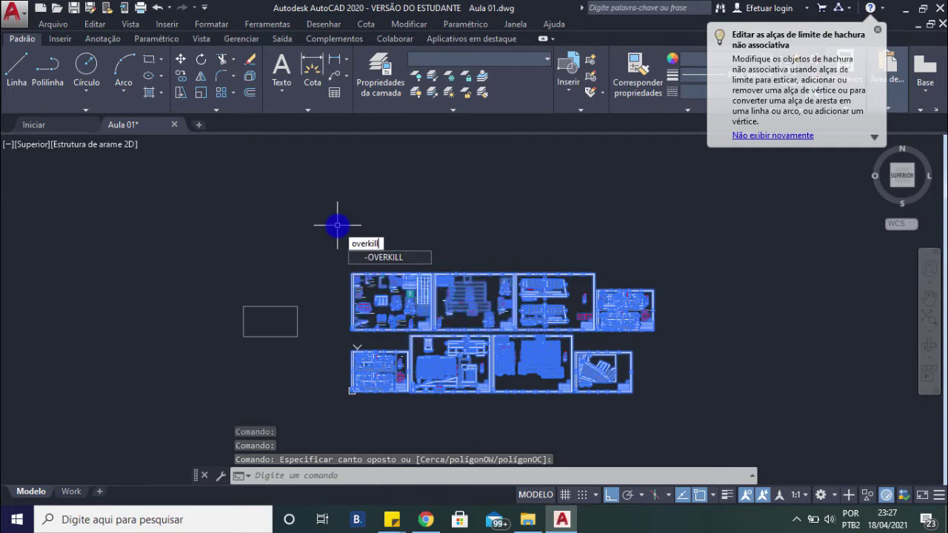
{"action": "key", "text": "Return"}
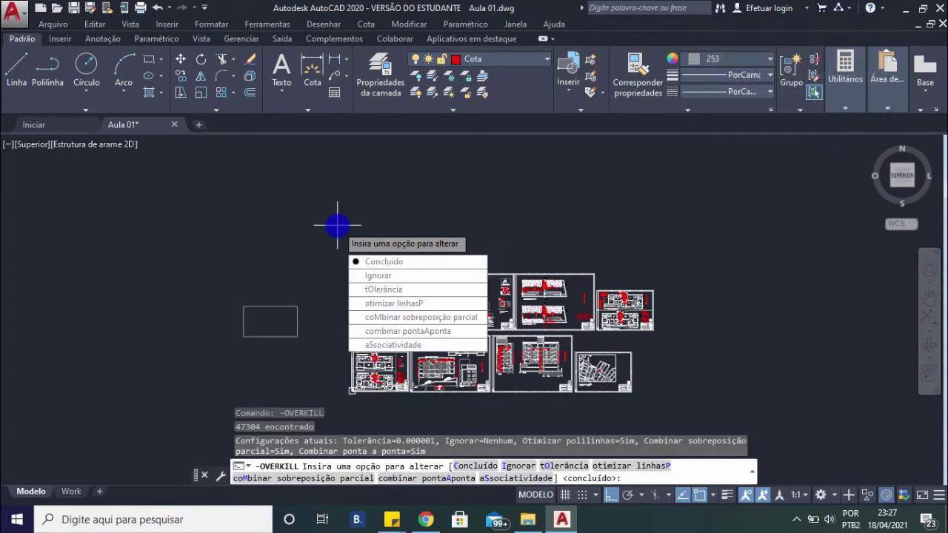
{"action": "key", "text": "Return"}
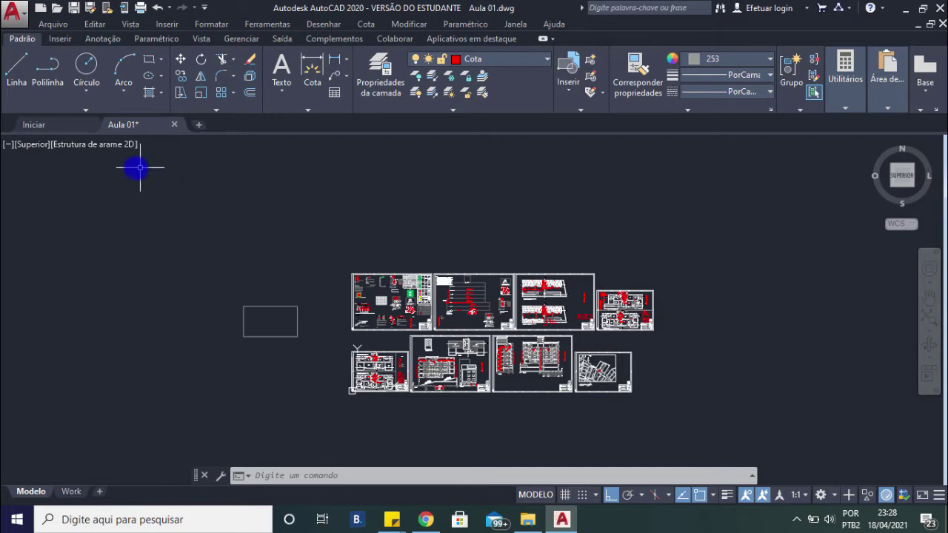
Step: Set Abrir e salvar's default Salvar como format to AutoCAD 2013/LT2013 (*.dwg)
{"action": "left_click", "coordinate": [18, 14]}
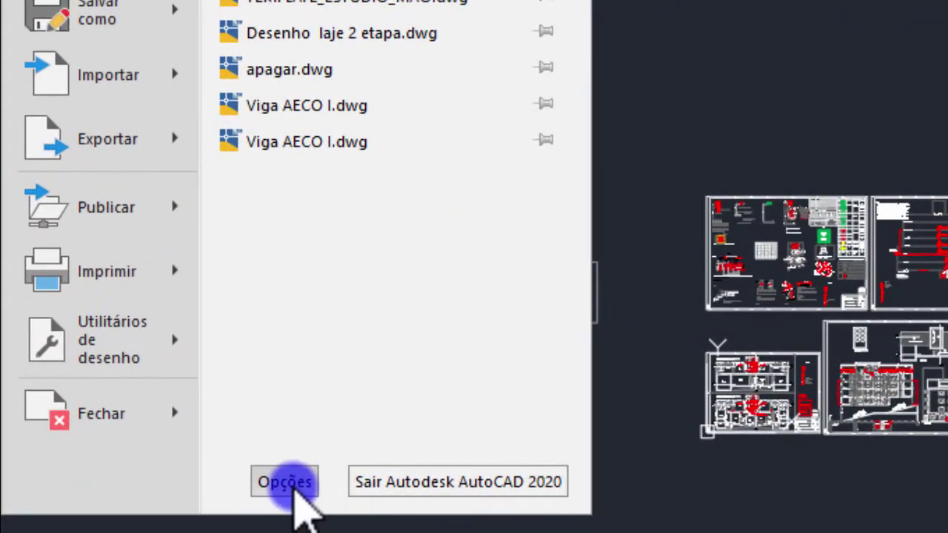
{"action": "left_click", "coordinate": [178, 500]}
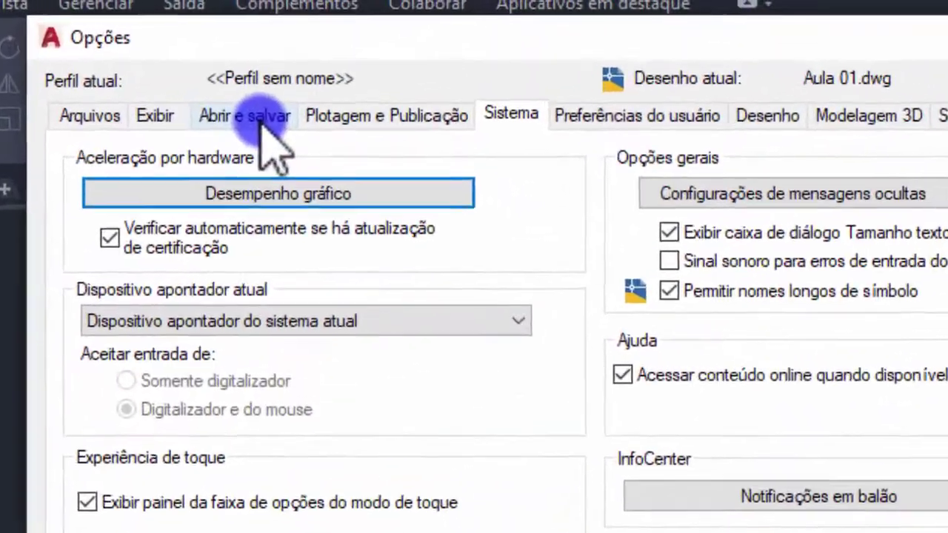
{"action": "left_click", "coordinate": [260, 119]}
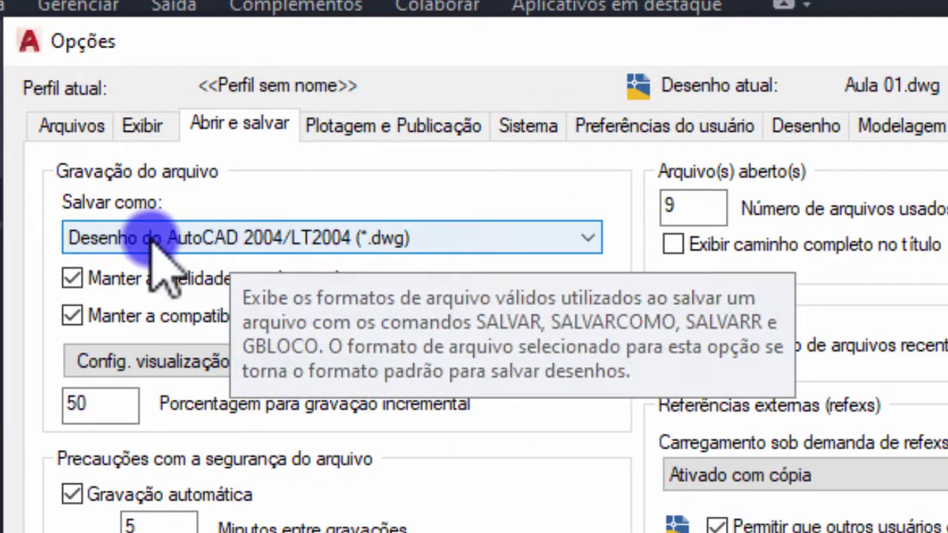
{"action": "left_click", "coordinate": [255, 238]}
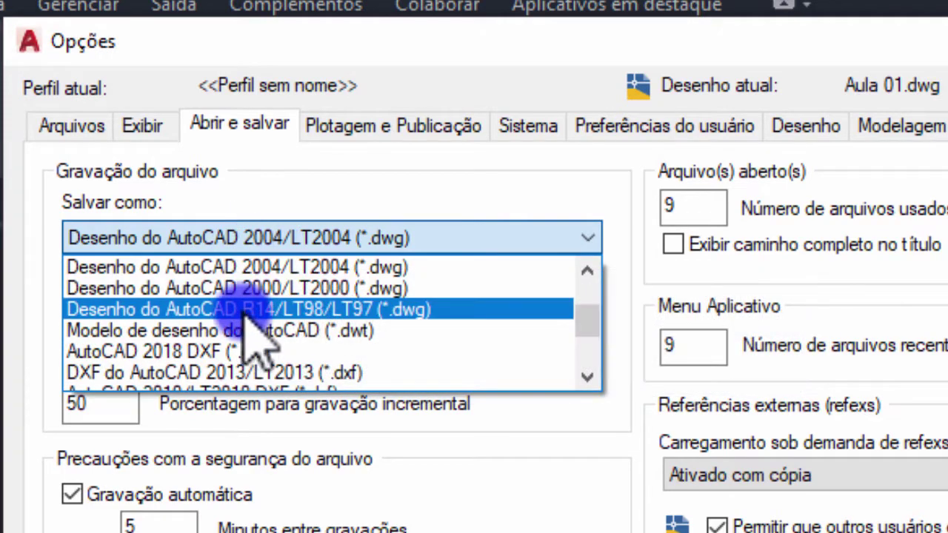
{"action": "scroll", "coordinate": [280, 346], "scroll_direction": "up", "scroll_amount": 2}
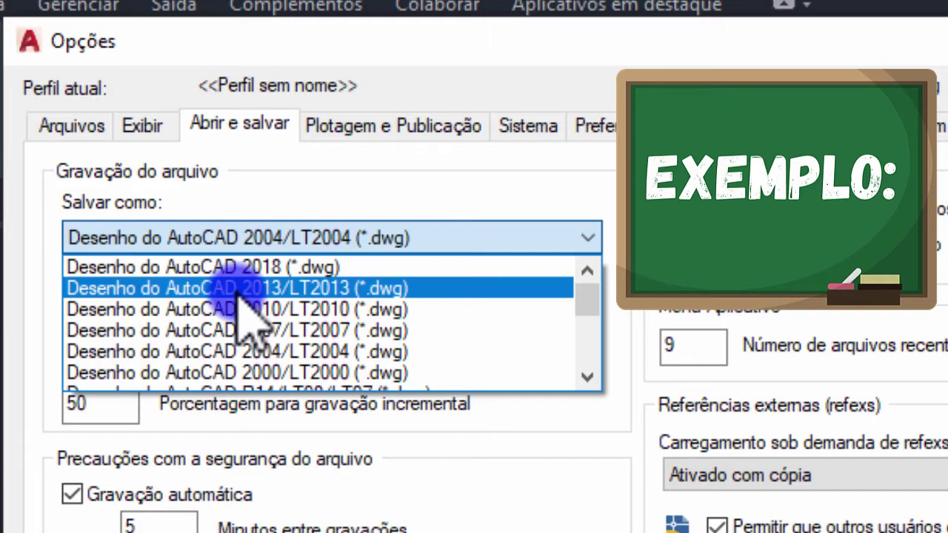
{"action": "left_click", "coordinate": [238, 289]}
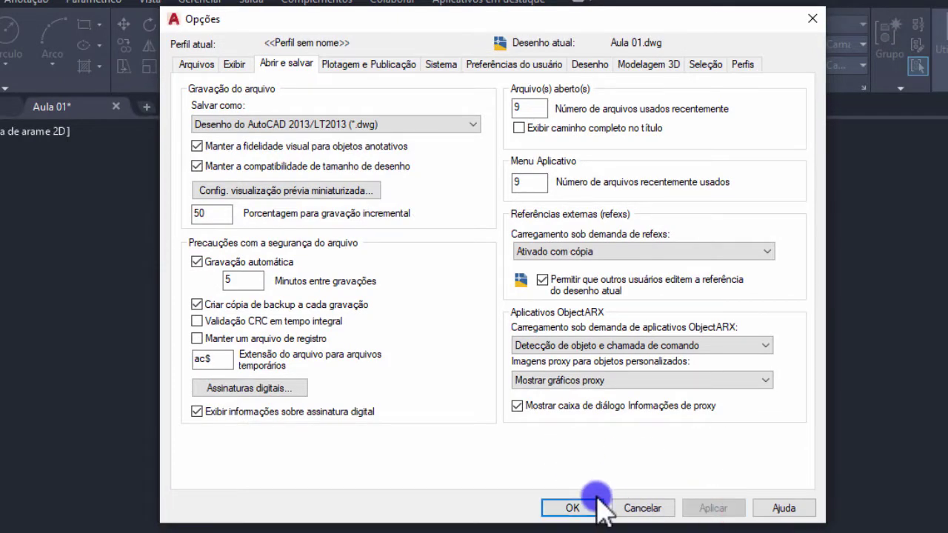
Step: Apply the Options, then add Entrada dinâmica and remove Snap ao objeto 2D from the status bar
{"action": "left_click", "coordinate": [596, 504]}
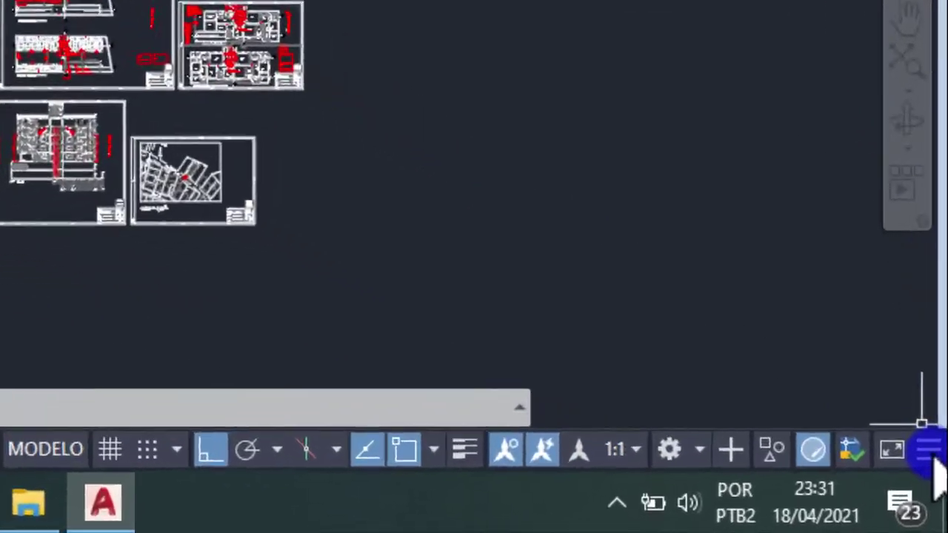
{"action": "left_click", "coordinate": [933, 448]}
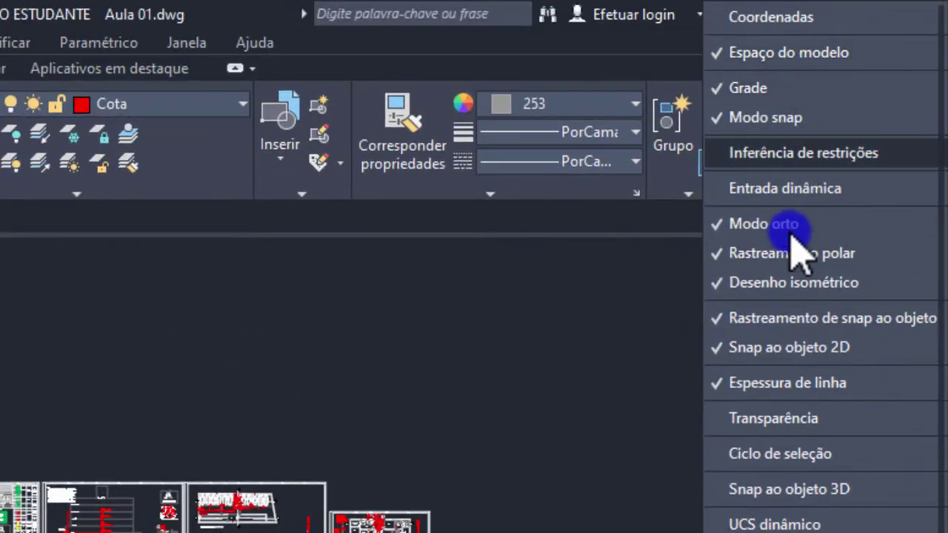
{"action": "left_click", "coordinate": [784, 188]}
{"action": "left_click", "coordinate": [799, 152]}
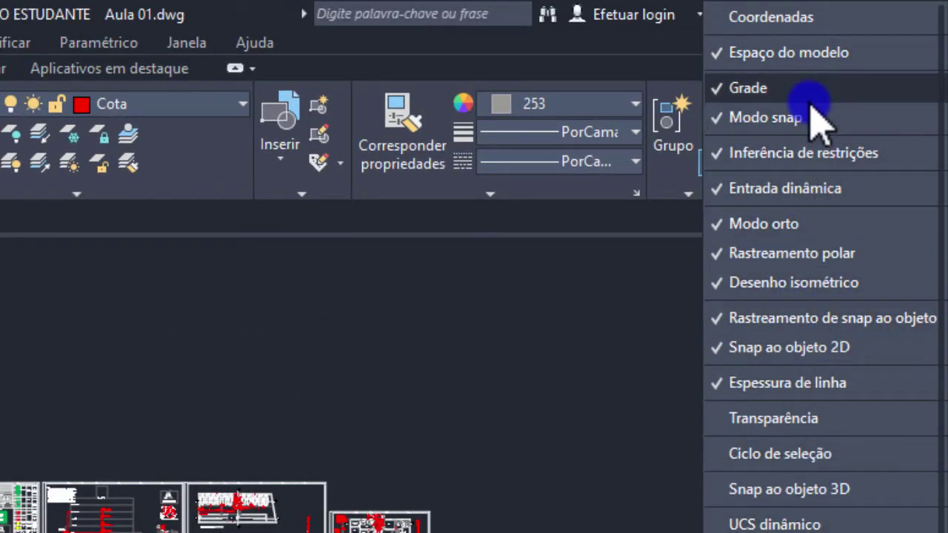
{"action": "left_click", "coordinate": [811, 153]}
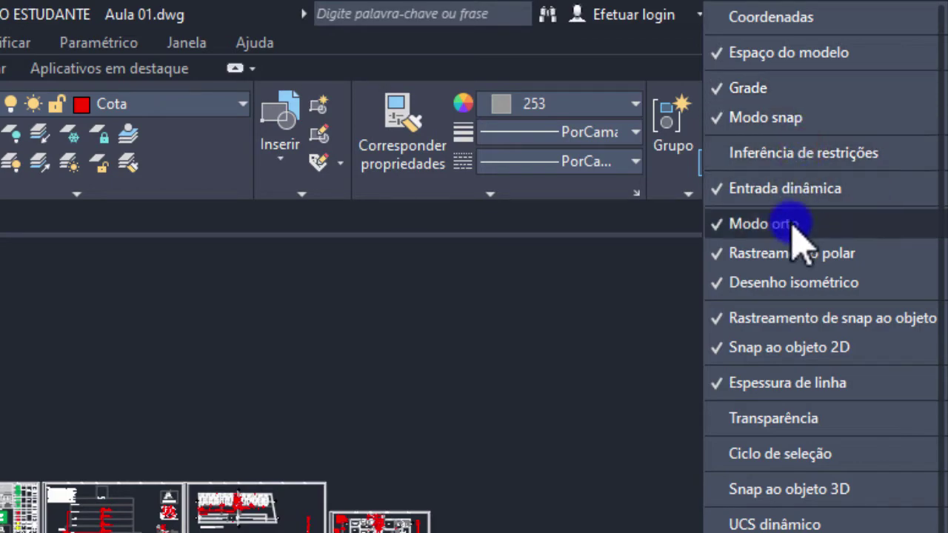
{"action": "left_click", "coordinate": [787, 348]}
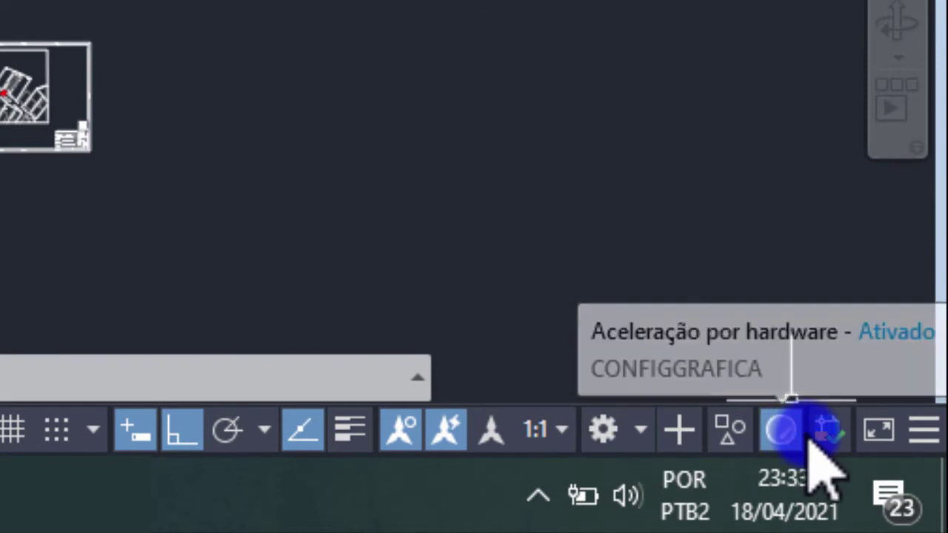
Step: Toggle the graphics performance status-bar item off and back on in the customization list
{"action": "left_click", "coordinate": [927, 435]}
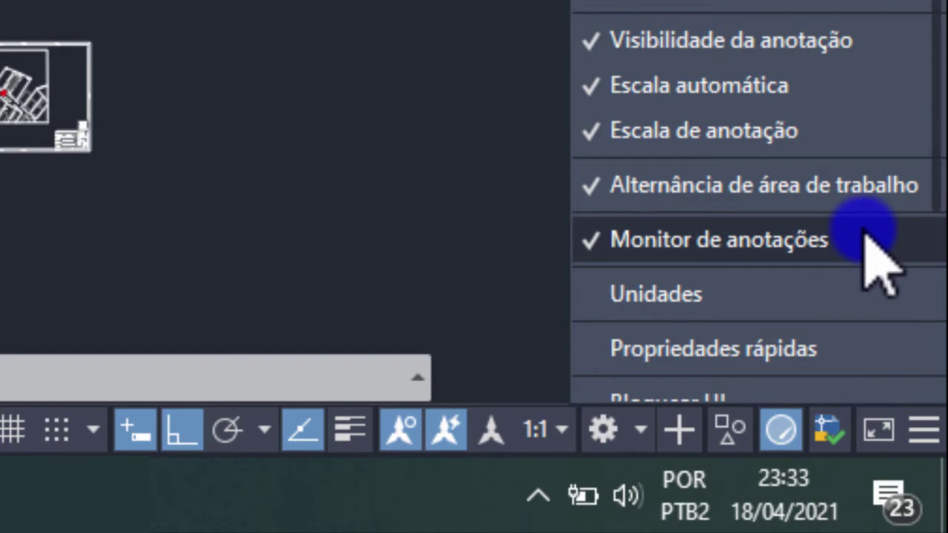
{"action": "scroll", "coordinate": [874, 255], "scroll_direction": "down", "scroll_amount": 2}
{"action": "scroll", "coordinate": [866, 244], "scroll_direction": "down", "scroll_amount": 2}
{"action": "left_click", "coordinate": [820, 310]}
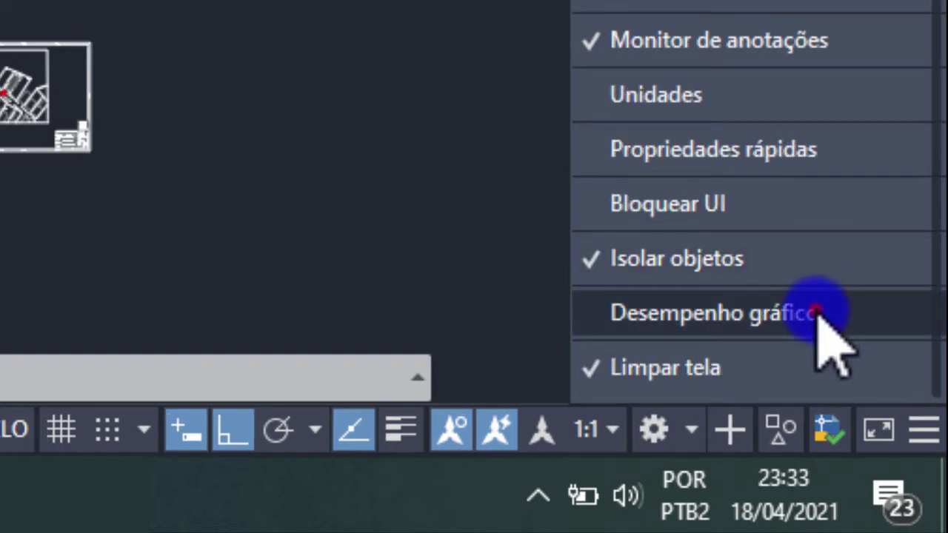
{"action": "left_click", "coordinate": [810, 311]}
{"action": "left_click", "coordinate": [486, 53]}
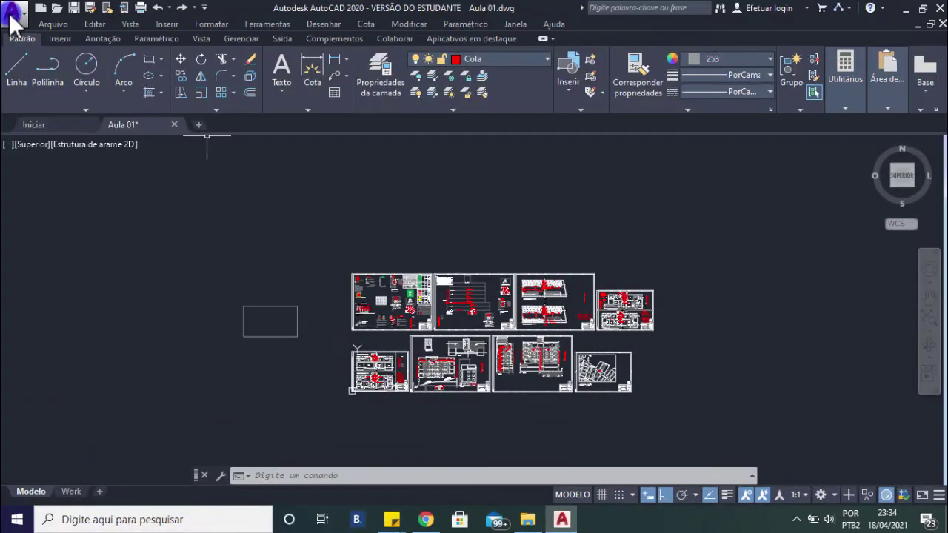
Step: Turn Aceleração por hardware off in Desempenho gráfico and confirm both dialogs with OK
{"action": "left_click", "coordinate": [13, 18]}
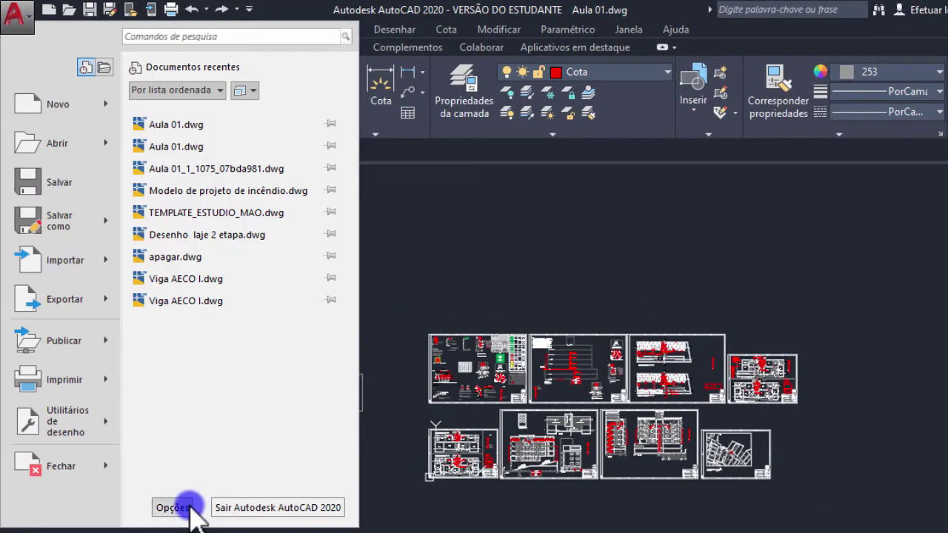
{"action": "left_click", "coordinate": [174, 507]}
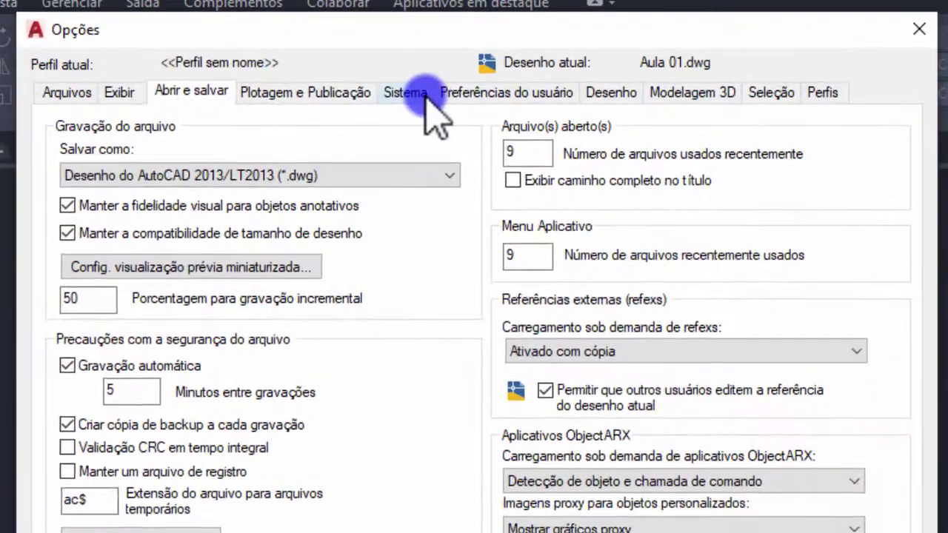
{"action": "left_click", "coordinate": [407, 95]}
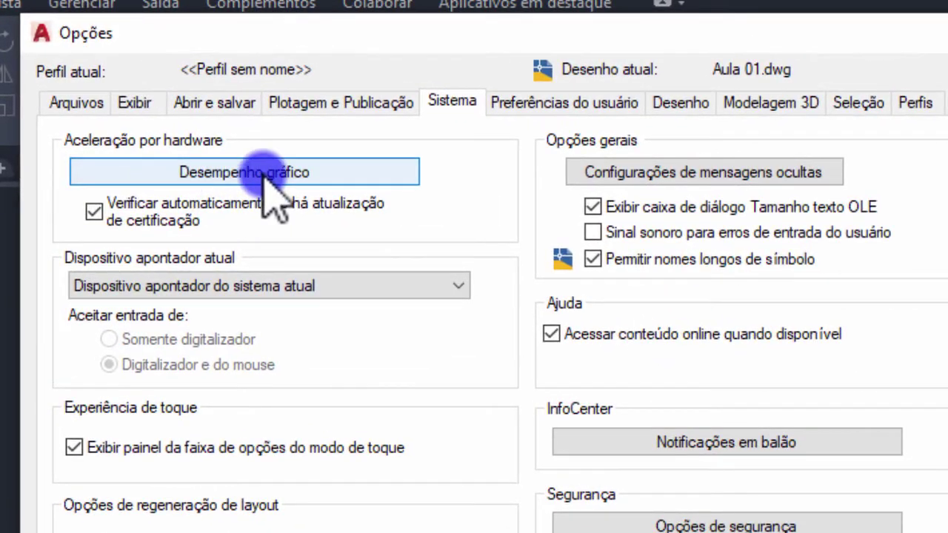
{"action": "left_click", "coordinate": [246, 178]}
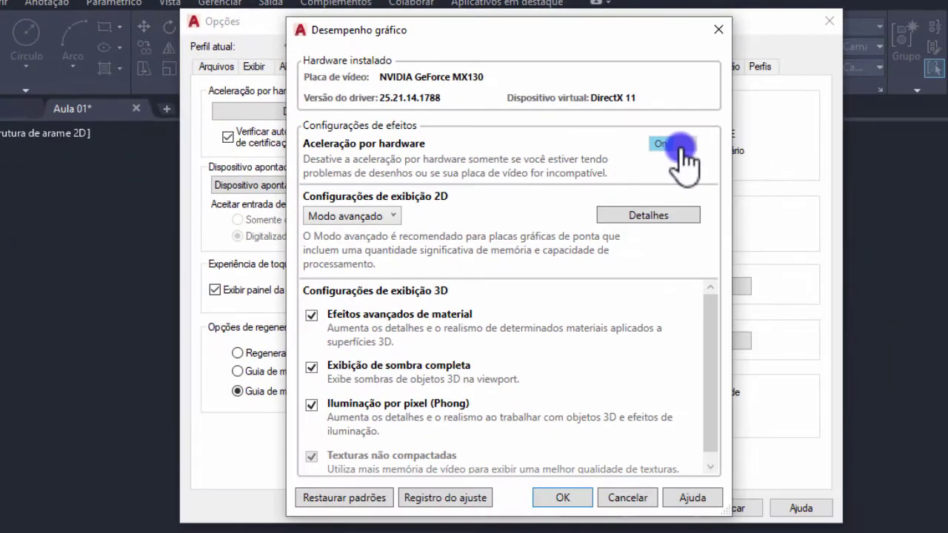
{"action": "left_click", "coordinate": [658, 142]}
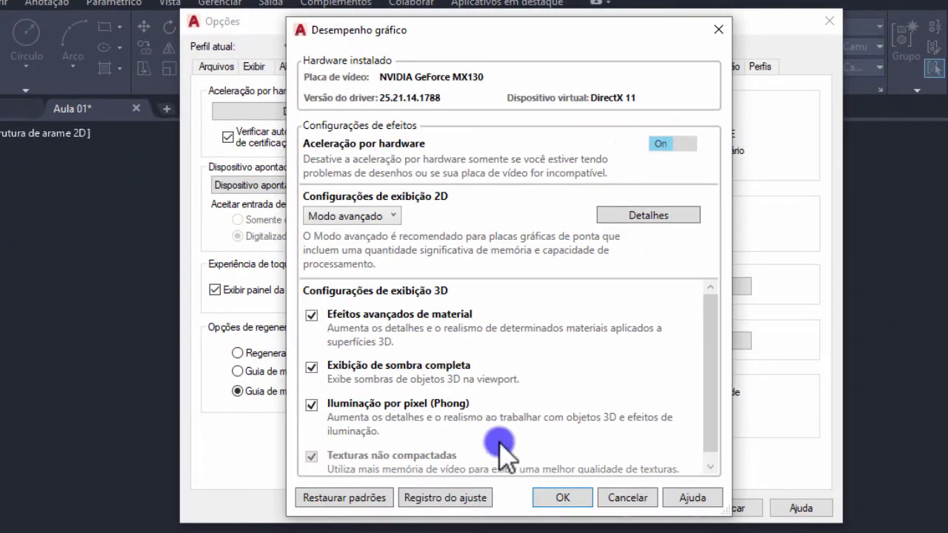
{"action": "left_click", "coordinate": [563, 497]}
{"action": "left_click", "coordinate": [730, 508]}
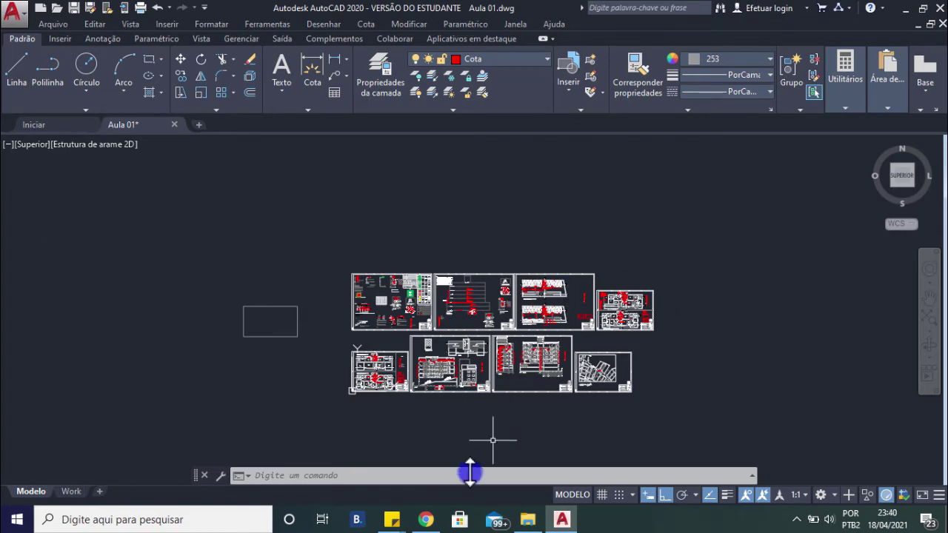
Step: Search Google for 'dgn hotfix' and open the Autodesk AutoCAD DGN Hotfix result
{"action": "left_click", "coordinate": [426, 519]}
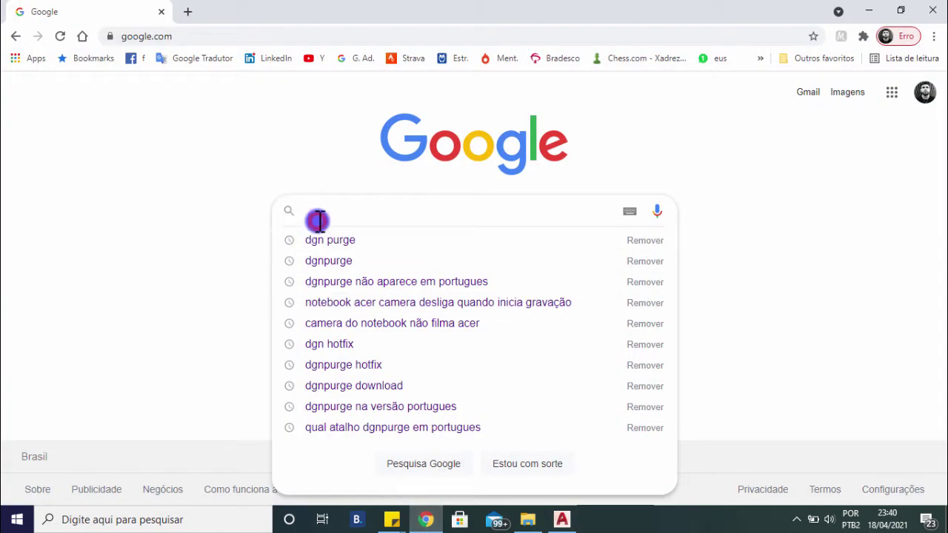
{"action": "type", "text": "dgn h"}
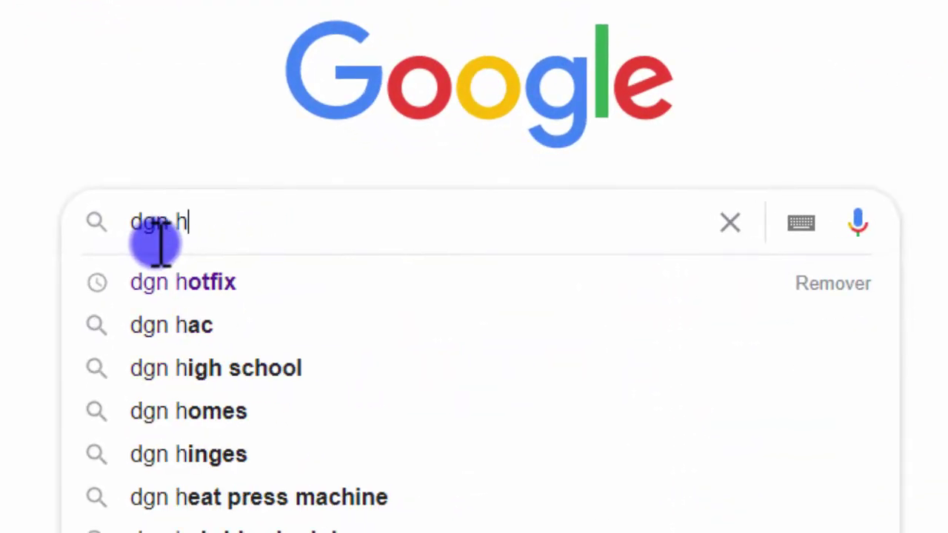
{"action": "type", "text": "otfix"}
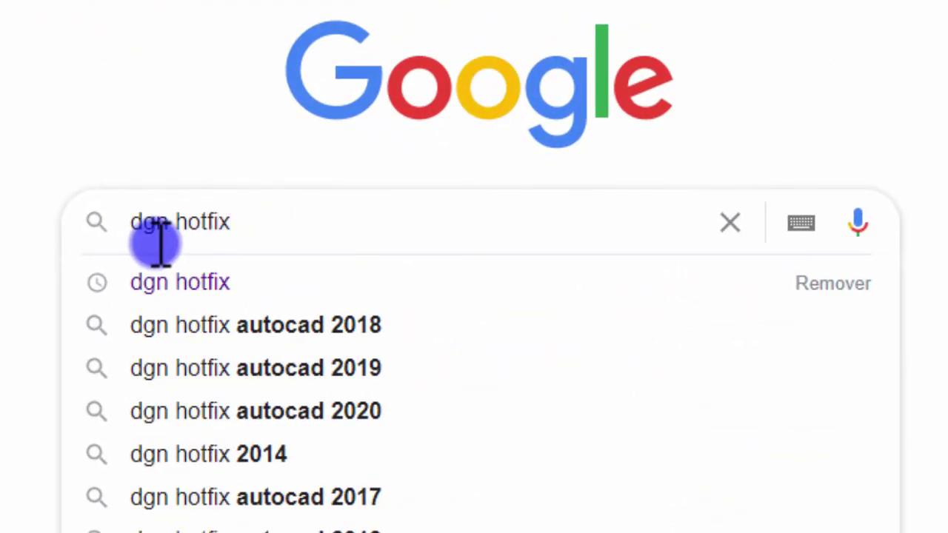
{"action": "key", "text": "Return"}
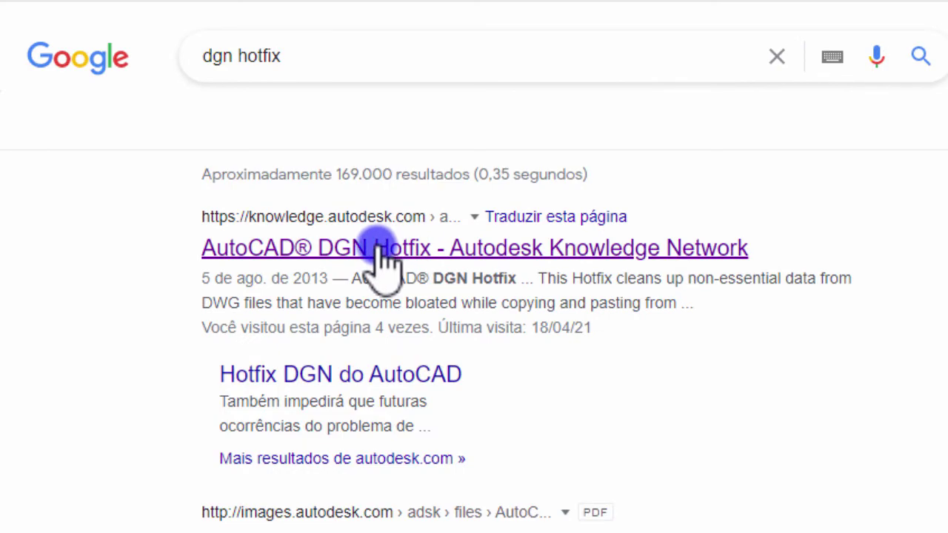
{"action": "left_click", "coordinate": [378, 246]}
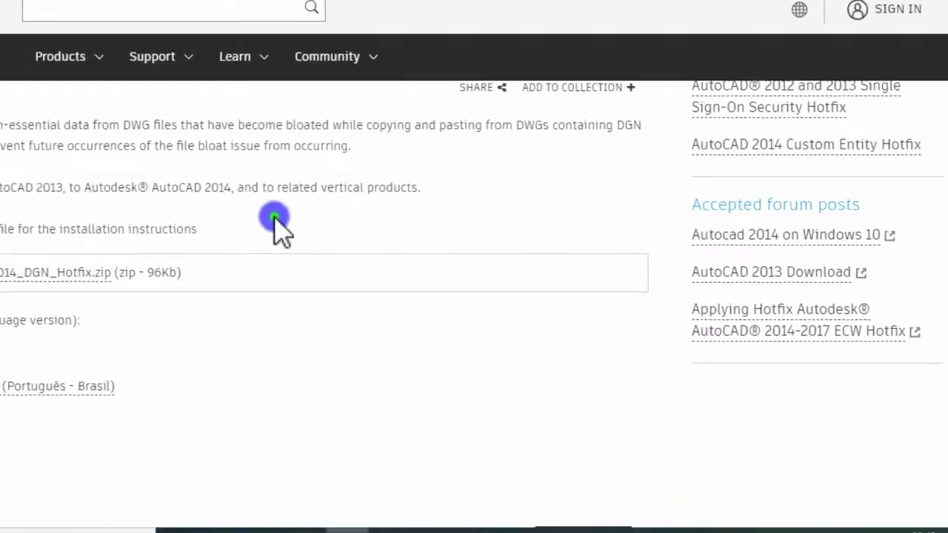
Step: Translate the DGN Hotfix page into Portuguese and scroll through it
{"action": "right_click", "coordinate": [363, 260]}
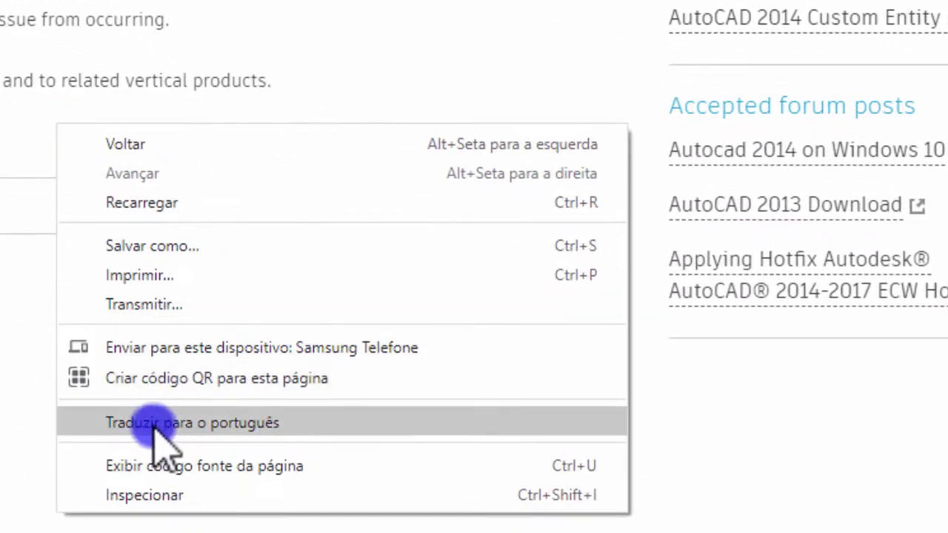
{"action": "left_click", "coordinate": [172, 424]}
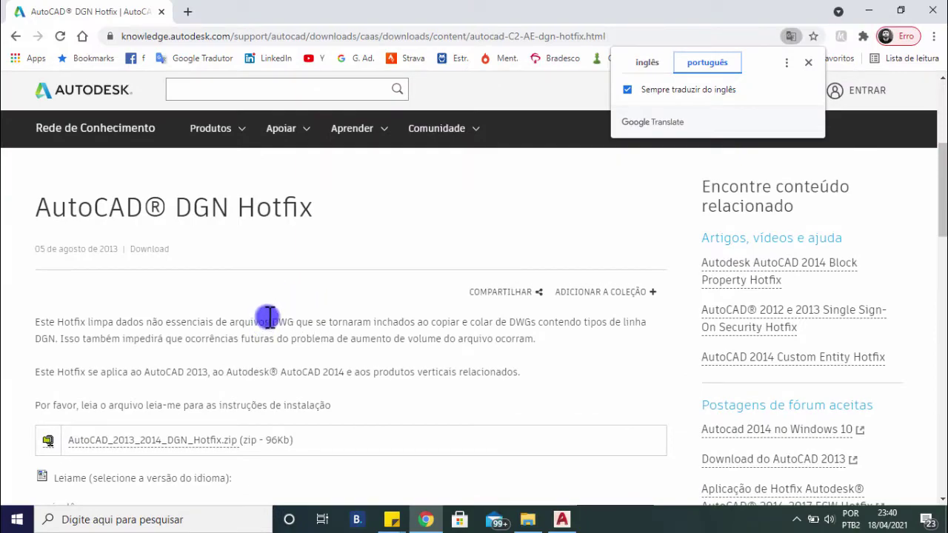
{"action": "scroll", "coordinate": [325, 348], "scroll_direction": "down", "scroll_amount": 2}
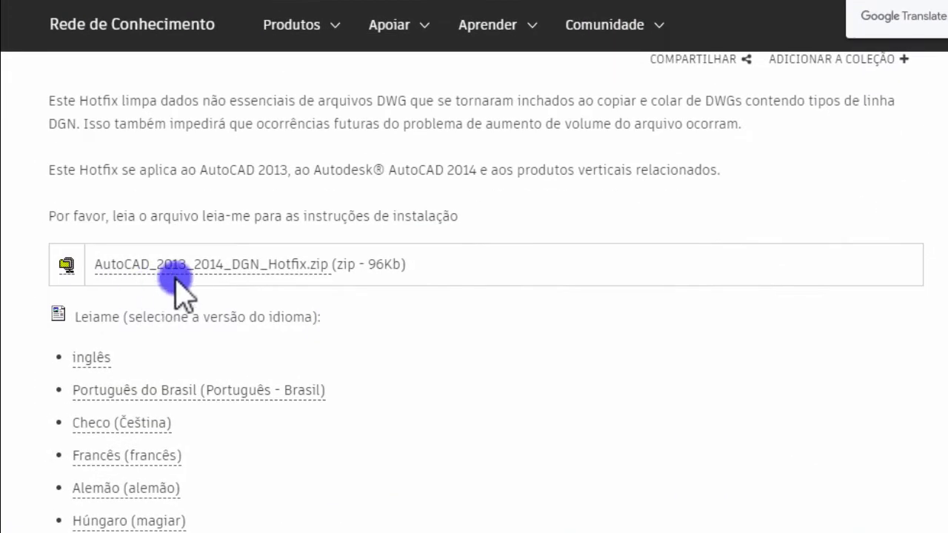
{"action": "scroll", "coordinate": [409, 303], "scroll_direction": "down", "scroll_amount": 1}
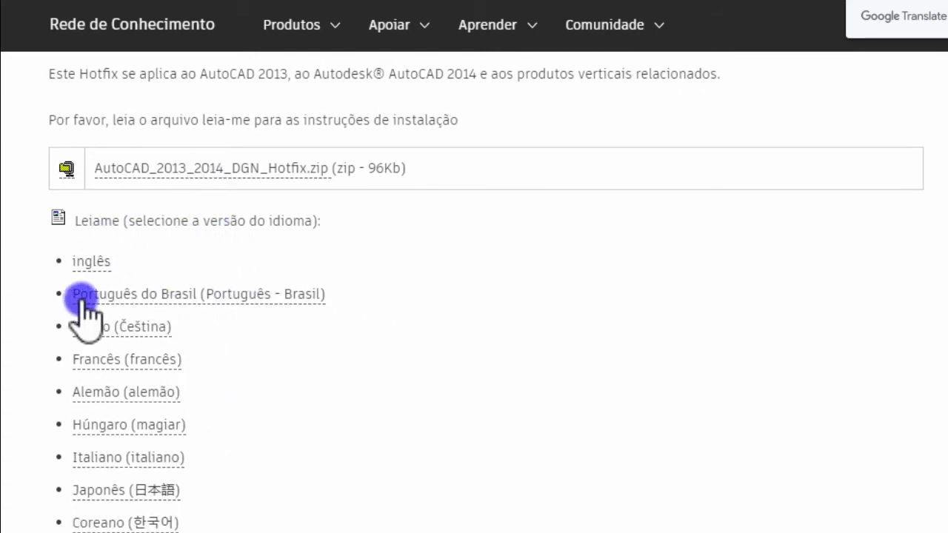
Step: Read the Português do Brasil readme PDF, then go back to the DGN Hotfix page
{"action": "left_click", "coordinate": [178, 294]}
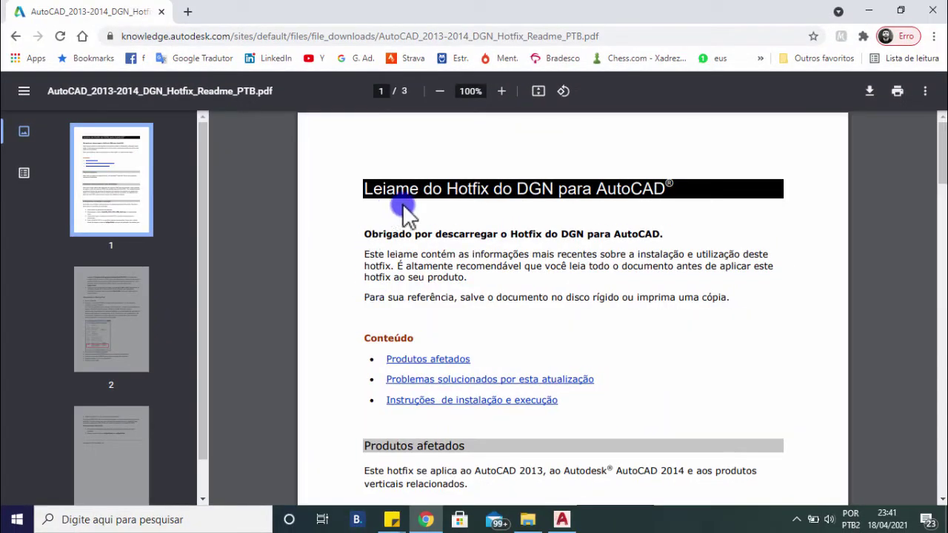
{"action": "scroll", "coordinate": [474, 274], "scroll_direction": "down", "scroll_amount": 1}
{"action": "scroll", "coordinate": [477, 278], "scroll_direction": "down", "scroll_amount": 3}
{"action": "scroll", "coordinate": [479, 286], "scroll_direction": "down", "scroll_amount": 3}
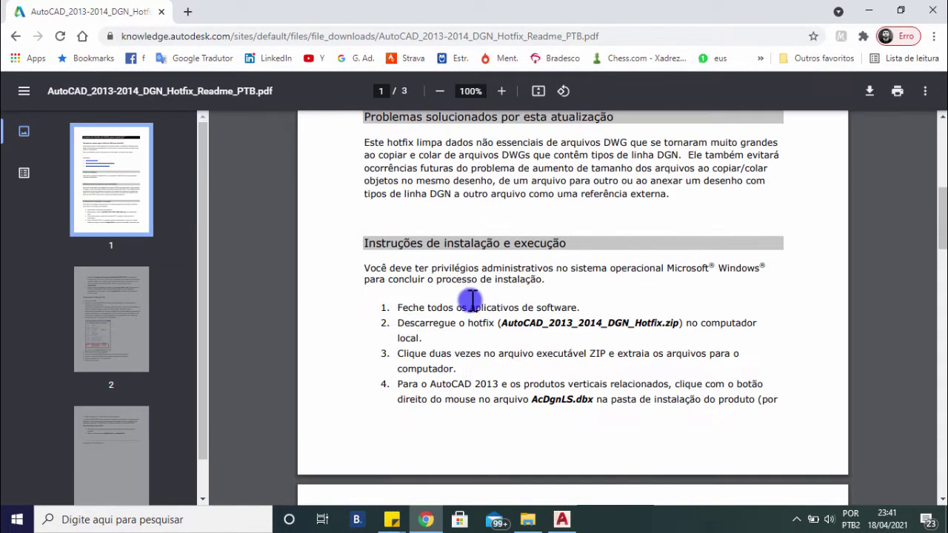
{"action": "scroll", "coordinate": [470, 306], "scroll_direction": "down", "scroll_amount": 4}
{"action": "scroll", "coordinate": [476, 328], "scroll_direction": "down", "scroll_amount": 4}
{"action": "scroll", "coordinate": [527, 352], "scroll_direction": "up", "scroll_amount": 5}
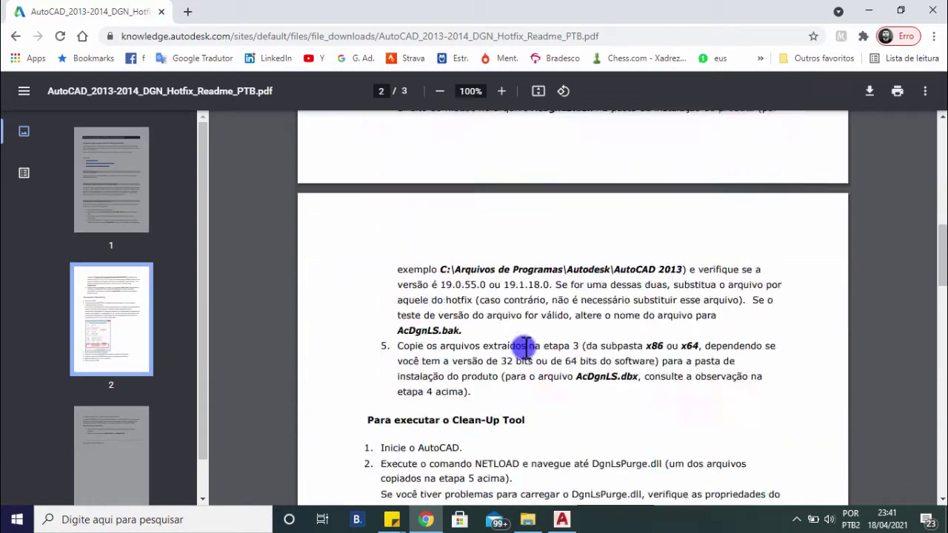
{"action": "scroll", "coordinate": [249, 205], "scroll_direction": "up", "scroll_amount": 10}
{"action": "scroll", "coordinate": [250, 205], "scroll_direction": "up", "scroll_amount": 3}
{"action": "left_click", "coordinate": [43, 37]}
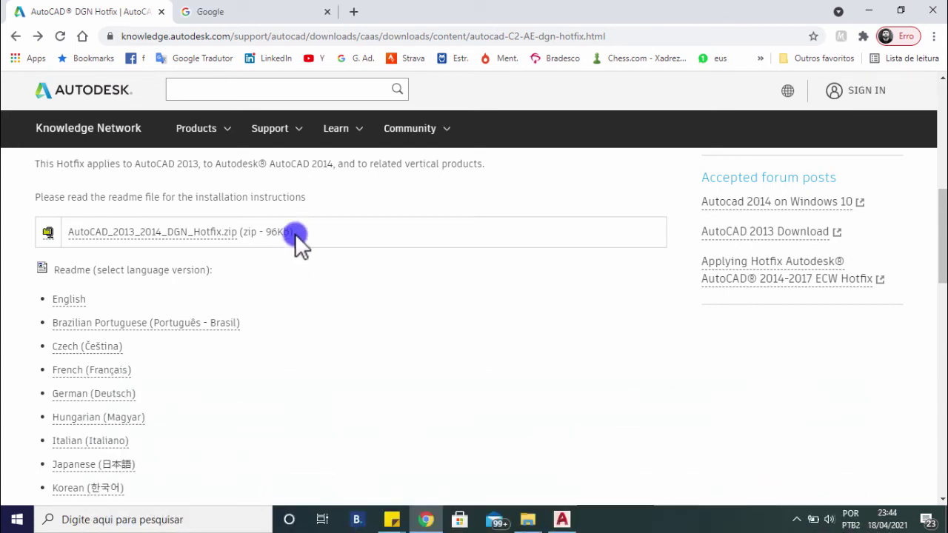
Step: Search Google for 'dgnpurge download' and open the Drawing Purge result on the Autodesk App Store
{"action": "left_click", "coordinate": [239, 13]}
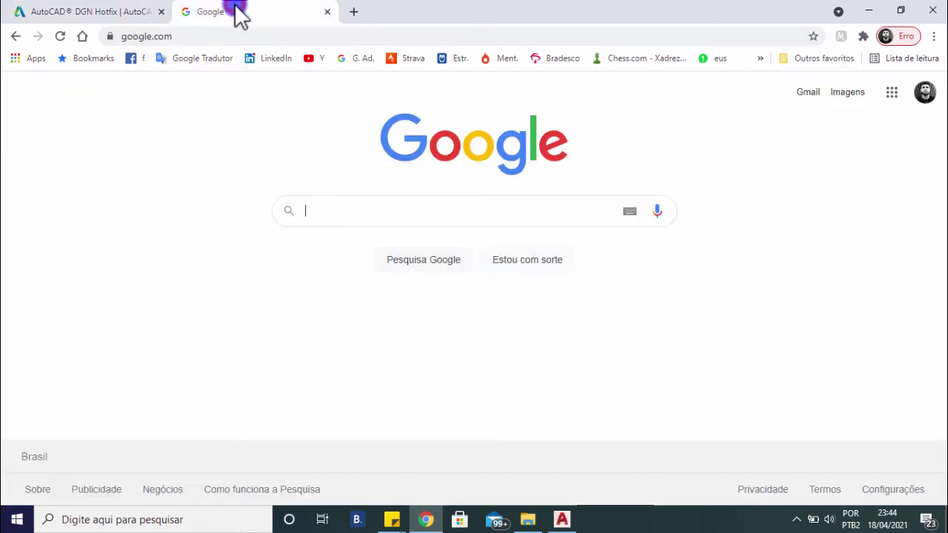
{"action": "left_click", "coordinate": [332, 209]}
{"action": "type", "text": "d"}
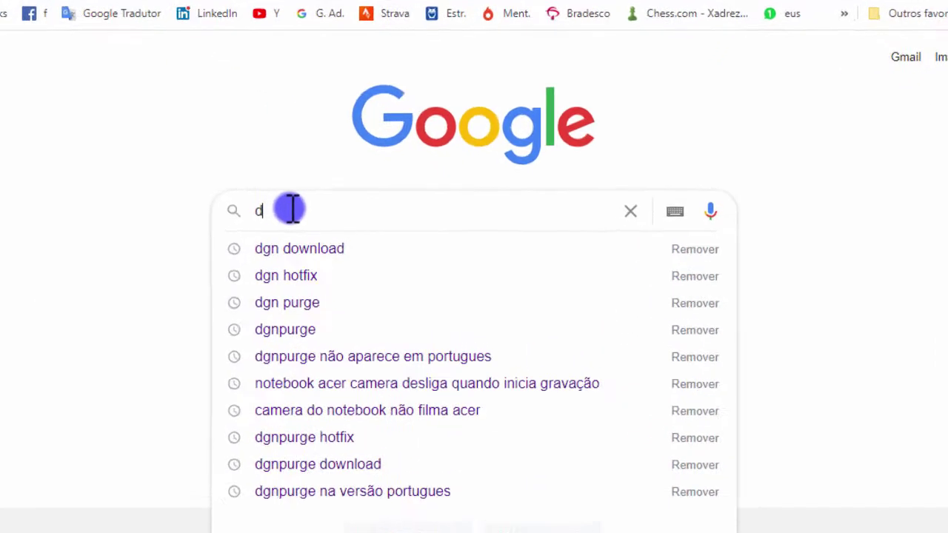
{"action": "type", "text": "gnpurge "}
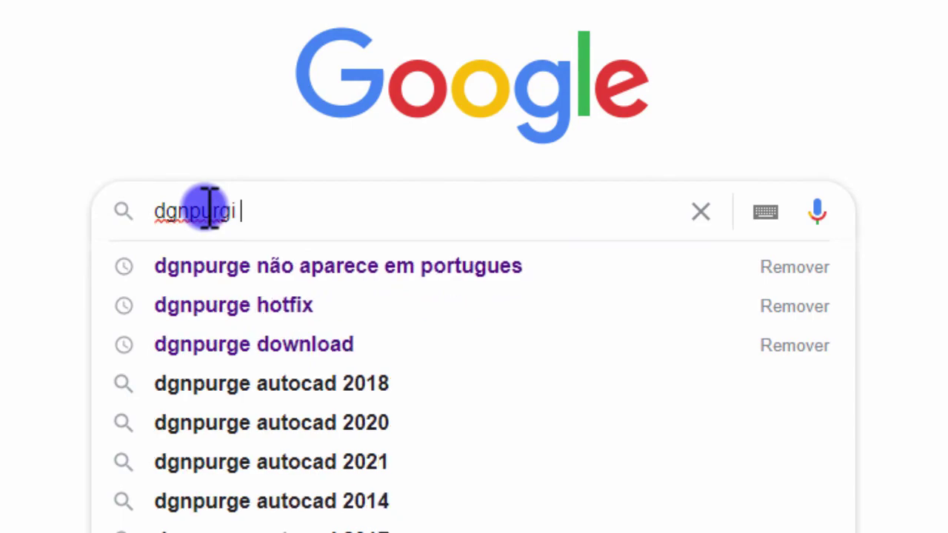
{"action": "type", "text": "download"}
{"action": "key", "text": "Return"}
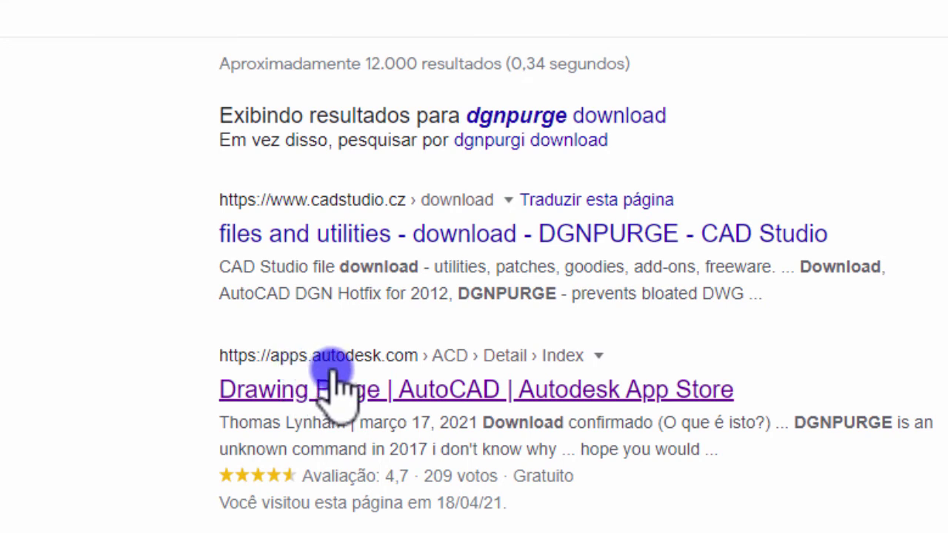
{"action": "left_click", "coordinate": [342, 390]}
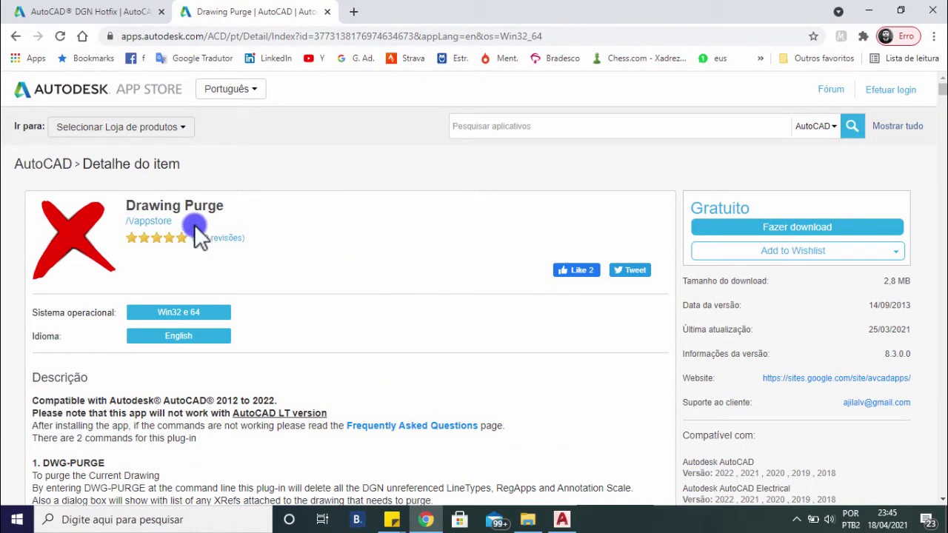
Step: Translate the Drawing Purge page into Portuguese and read through its DWG-PURGE command description
{"action": "right_click", "coordinate": [319, 242]}
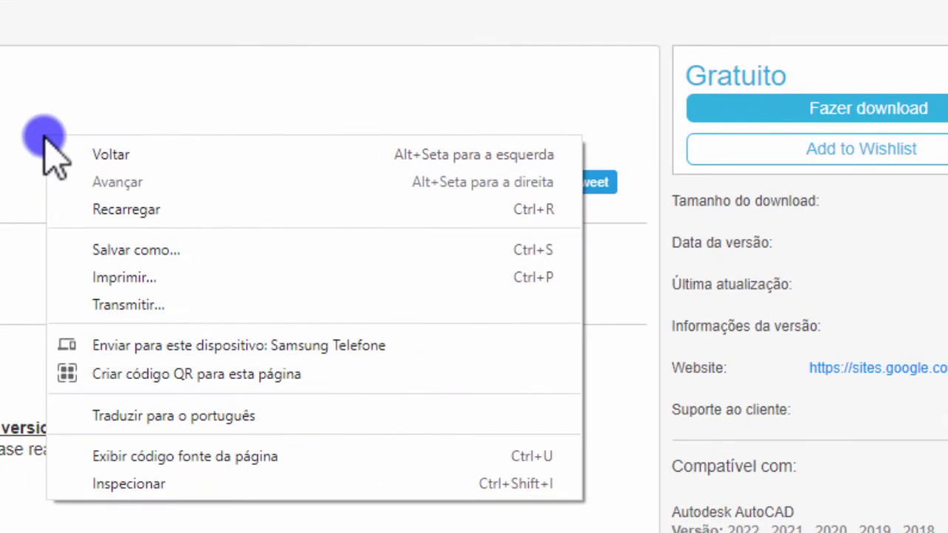
{"action": "left_click", "coordinate": [135, 417]}
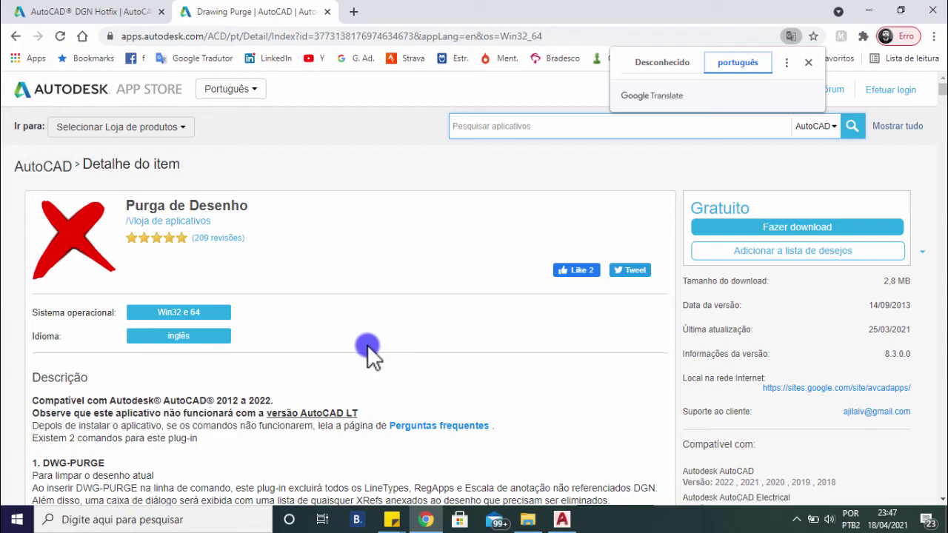
{"action": "scroll", "coordinate": [367, 344], "scroll_direction": "down", "scroll_amount": 3}
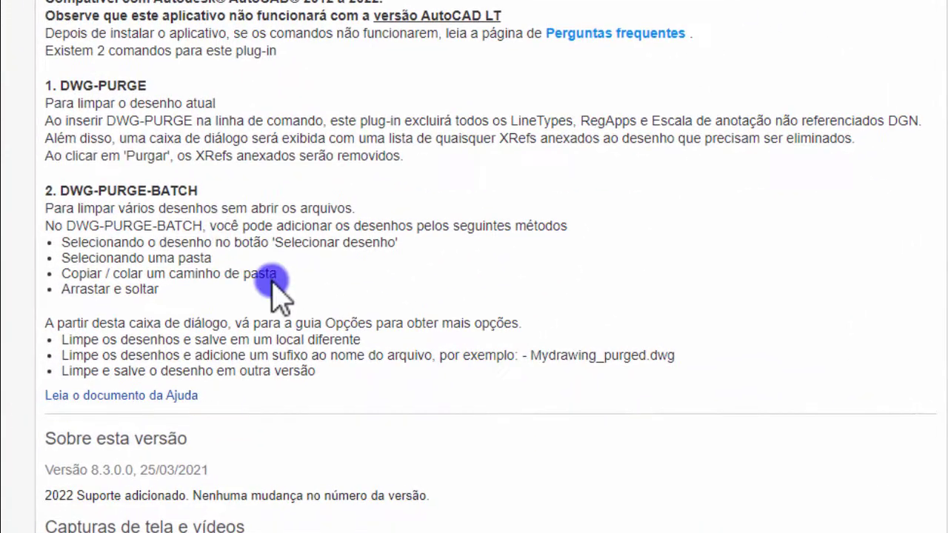
{"action": "scroll", "coordinate": [376, 254], "scroll_direction": "down", "scroll_amount": 1}
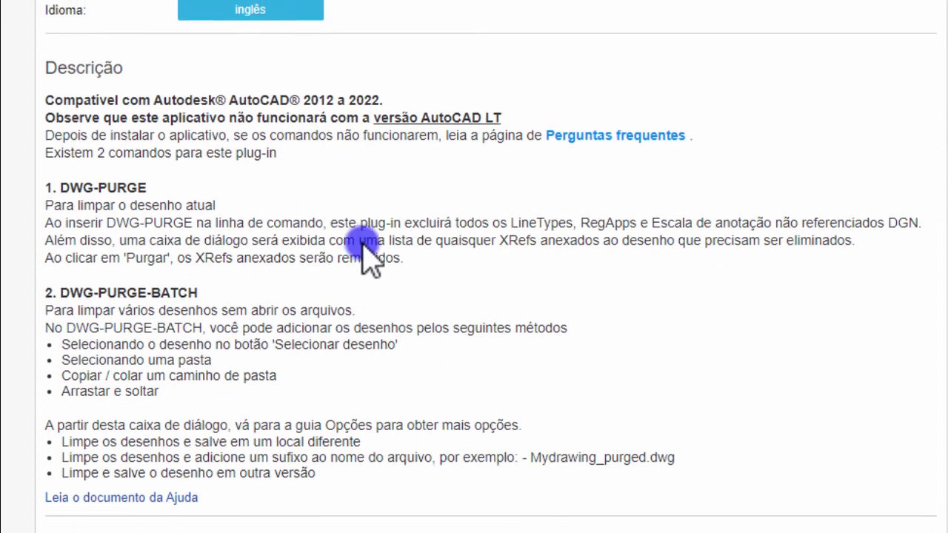
{"action": "scroll", "coordinate": [163, 334], "scroll_direction": "down", "scroll_amount": 1}
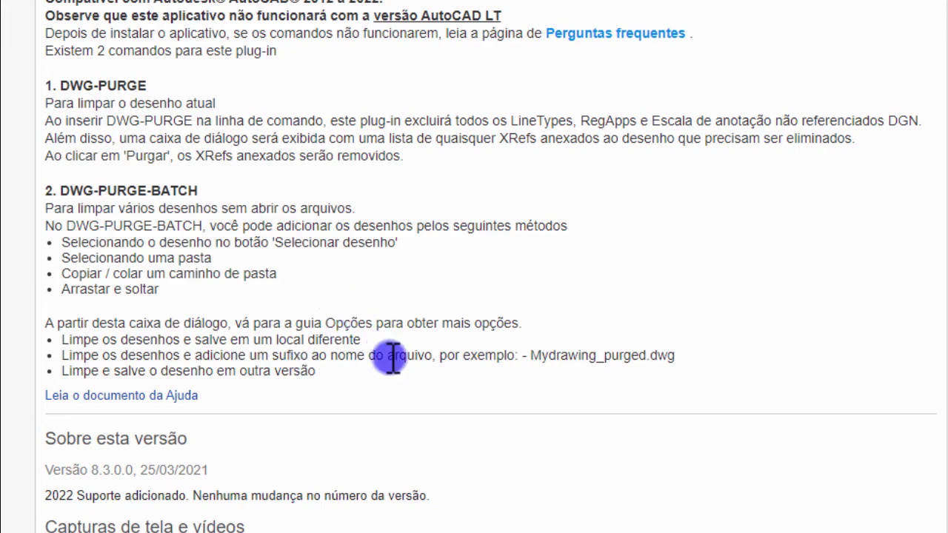
{"action": "scroll", "coordinate": [413, 392], "scroll_direction": "up", "scroll_amount": 3}
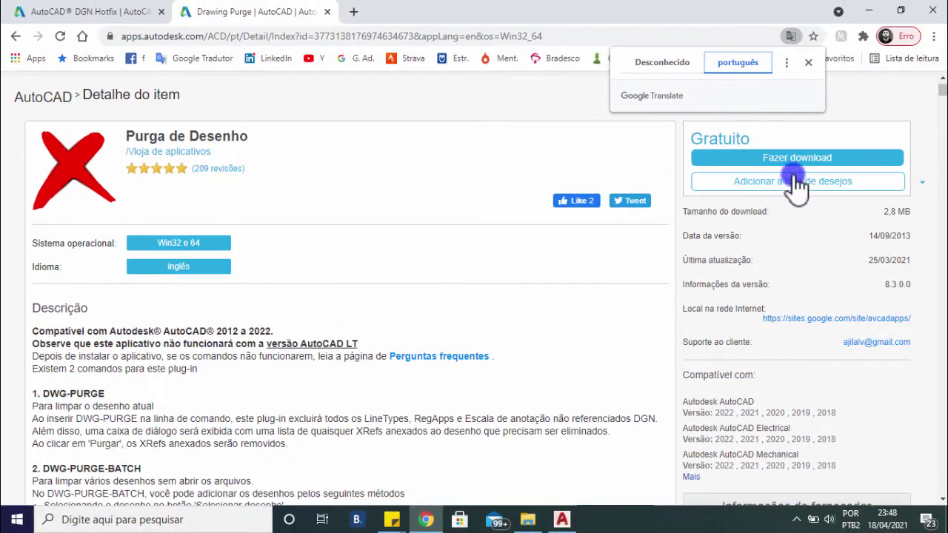
{"action": "scroll", "coordinate": [799, 178], "scroll_direction": "up", "scroll_amount": 1}
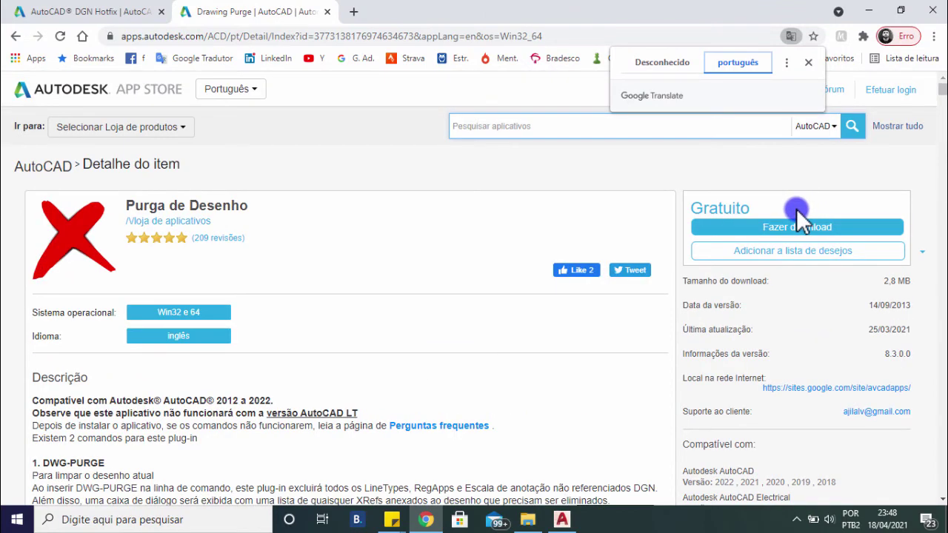